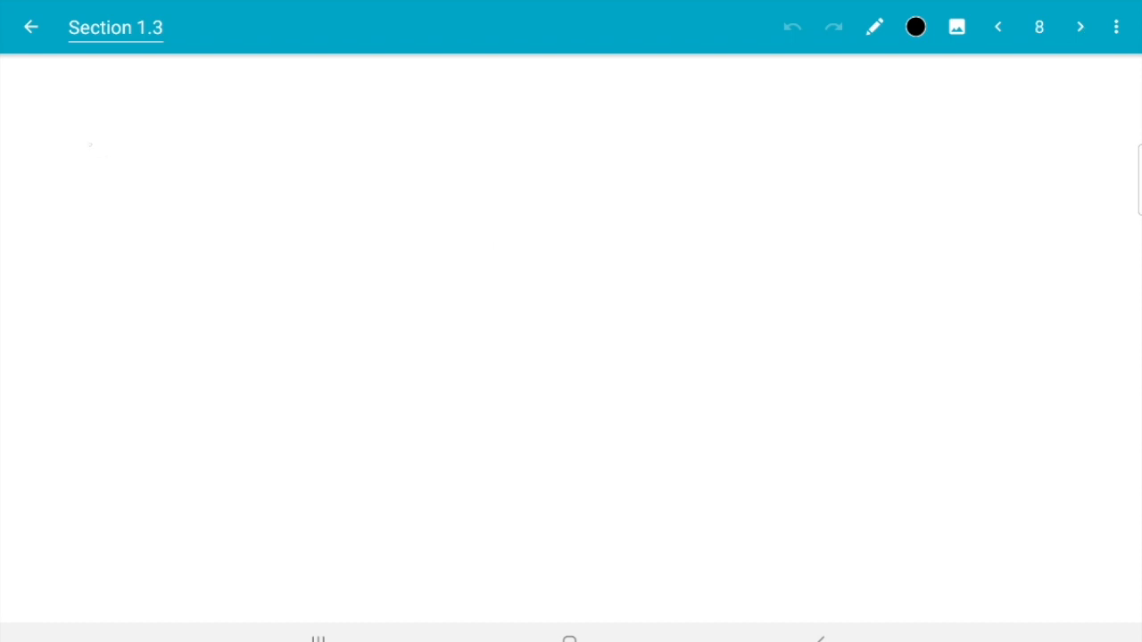
# Handwrite the heading 'example Exp(λ)' in black pen.
pyautogui.moveTo(268, 107)
pyautogui.mouseDown()
pyautogui.moveTo(282, 143)
pyautogui.moveTo(328, 134)
pyautogui.moveTo(341, 148)
pyautogui.mouseUp()
pyautogui.moveTo(359, 109)
pyautogui.mouseDown()
pyautogui.moveTo(370, 138)
pyautogui.moveTo(353, 143)
pyautogui.mouseUp()
pyautogui.moveTo(375, 108); pyautogui.dragTo(380, 148)
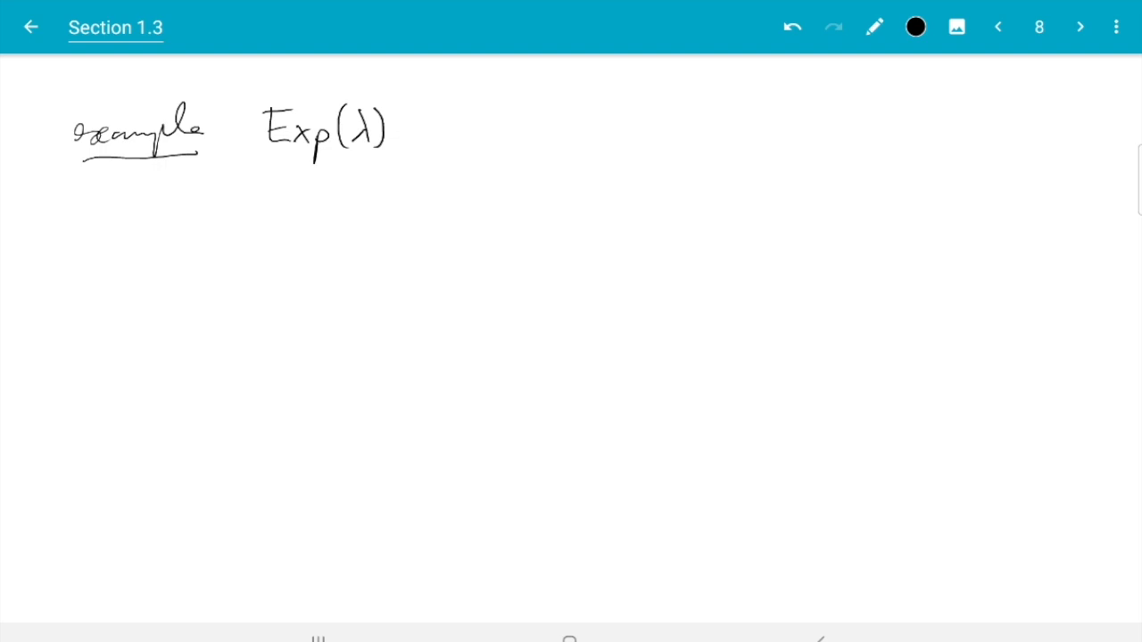
# Write the piecewise density f(x) = λe^{-λx} for x≥0, 0 for x<0.
pyautogui.moveTo(567, 106); pyautogui.dragTo(556, 158)
pyautogui.moveTo(546, 133); pyautogui.dragTo(569, 133)
pyautogui.moveTo(580, 120); pyautogui.dragTo(578, 146)
pyautogui.moveTo(585, 129); pyautogui.dragTo(600, 142)
pyautogui.moveTo(607, 118)
pyautogui.mouseDown()
pyautogui.moveTo(609, 146)
pyautogui.moveTo(649, 136)
pyautogui.mouseUp()
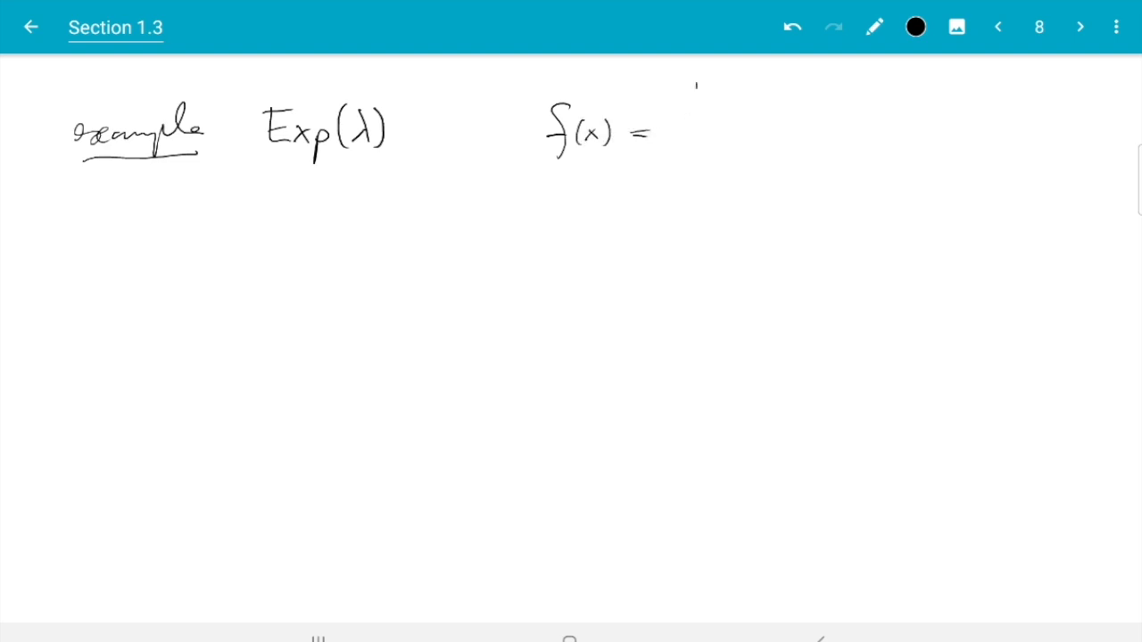
pyautogui.moveTo(696, 80)
pyautogui.mouseDown()
pyautogui.moveTo(686, 173)
pyautogui.moveTo(694, 202)
pyautogui.mouseUp()
pyautogui.moveTo(714, 89); pyautogui.dragTo(726, 118)
pyautogui.moveTo(719, 103)
pyautogui.mouseDown()
pyautogui.moveTo(710, 118)
pyautogui.moveTo(751, 116)
pyautogui.moveTo(769, 98)
pyautogui.mouseUp()
pyautogui.moveTo(778, 84)
pyautogui.mouseDown()
pyautogui.moveTo(788, 102)
pyautogui.moveTo(775, 103)
pyautogui.mouseUp()
pyautogui.moveTo(792, 89)
pyautogui.mouseDown()
pyautogui.moveTo(804, 102)
pyautogui.moveTo(790, 102)
pyautogui.mouseUp()
pyautogui.moveTo(901, 82)
pyautogui.mouseDown()
pyautogui.moveTo(919, 133)
pyautogui.moveTo(965, 127)
pyautogui.mouseUp()
pyautogui.moveTo(971, 111); pyautogui.dragTo(1004, 121)
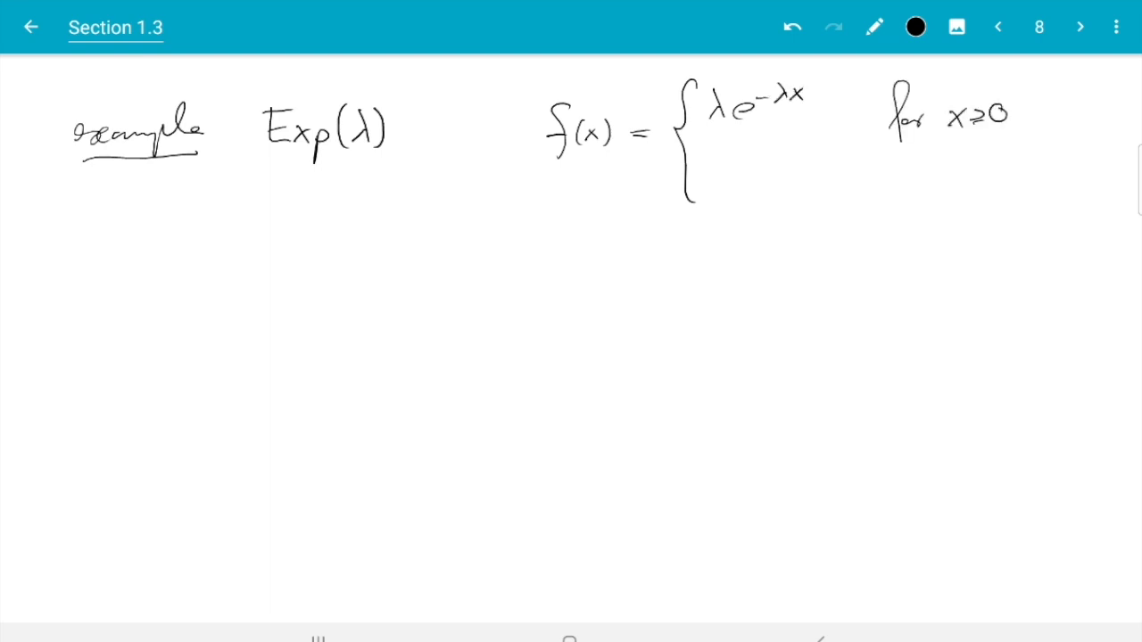
pyautogui.moveTo(728, 170); pyautogui.dragTo(730, 171)
pyautogui.moveTo(896, 157)
pyautogui.mouseDown()
pyautogui.moveTo(885, 205)
pyautogui.moveTo(919, 191)
pyautogui.moveTo(965, 197)
pyautogui.mouseUp()
pyautogui.moveTo(963, 178)
pyautogui.mouseDown()
pyautogui.moveTo(948, 194)
pyautogui.moveTo(994, 190)
pyautogui.mouseUp()
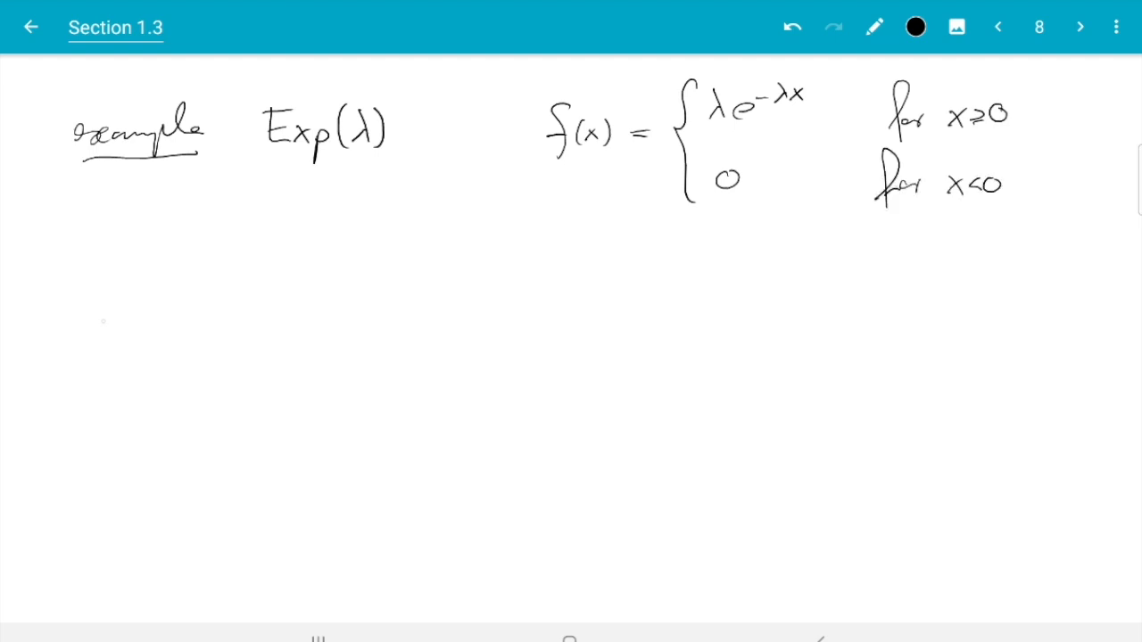
# Begin the next line with '⇒ F(a' below the density.
pyautogui.moveTo(91, 311)
pyautogui.mouseDown()
pyautogui.moveTo(130, 313)
pyautogui.moveTo(126, 324)
pyautogui.mouseUp()
pyautogui.moveTo(118, 303); pyautogui.dragTo(120, 332)
pyautogui.moveTo(182, 300); pyautogui.dragTo(184, 331)
pyautogui.moveTo(178, 300); pyautogui.dragTo(211, 298)
pyautogui.moveTo(182, 314)
pyautogui.mouseDown()
pyautogui.moveTo(207, 312)
pyautogui.moveTo(219, 337)
pyautogui.moveTo(238, 328)
pyautogui.moveTo(248, 340)
pyautogui.mouseUp()
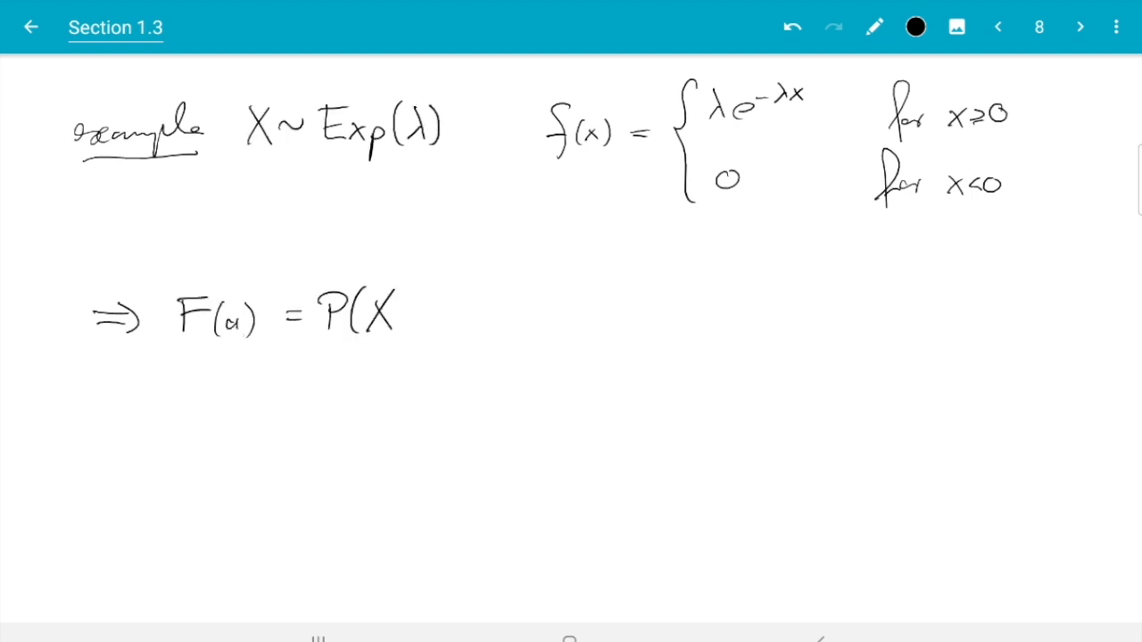
# Complete P(X ≤ a) followed by an equals sign.
pyautogui.moveTo(425, 307)
pyautogui.mouseDown()
pyautogui.moveTo(413, 323)
pyautogui.moveTo(427, 328)
pyautogui.mouseUp()
pyautogui.moveTo(452, 316); pyautogui.dragTo(455, 328)
pyautogui.moveTo(467, 287); pyautogui.dragTo(471, 343)
pyautogui.moveTo(519, 314); pyautogui.dragTo(549, 312)
pyautogui.moveTo(523, 328); pyautogui.dragTo(557, 327)
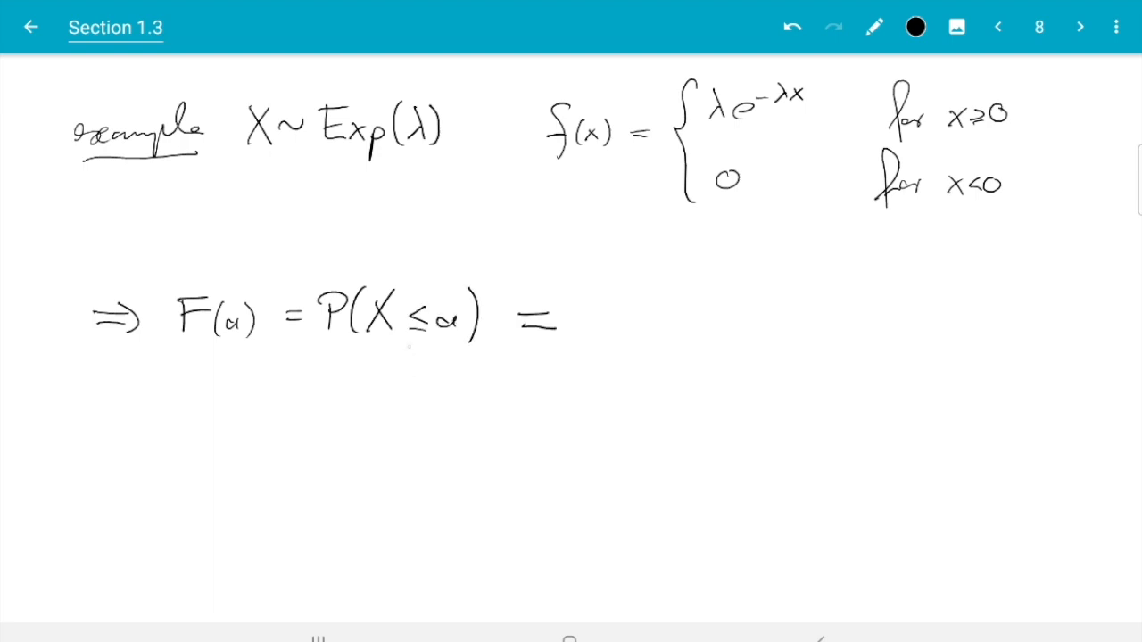
# Write the integral ∫_{-∞}^{a} f(x) dx followed by another equals sign.
pyautogui.moveTo(626, 265); pyautogui.dragTo(618, 378)
pyautogui.moveTo(610, 401); pyautogui.dragTo(655, 401)
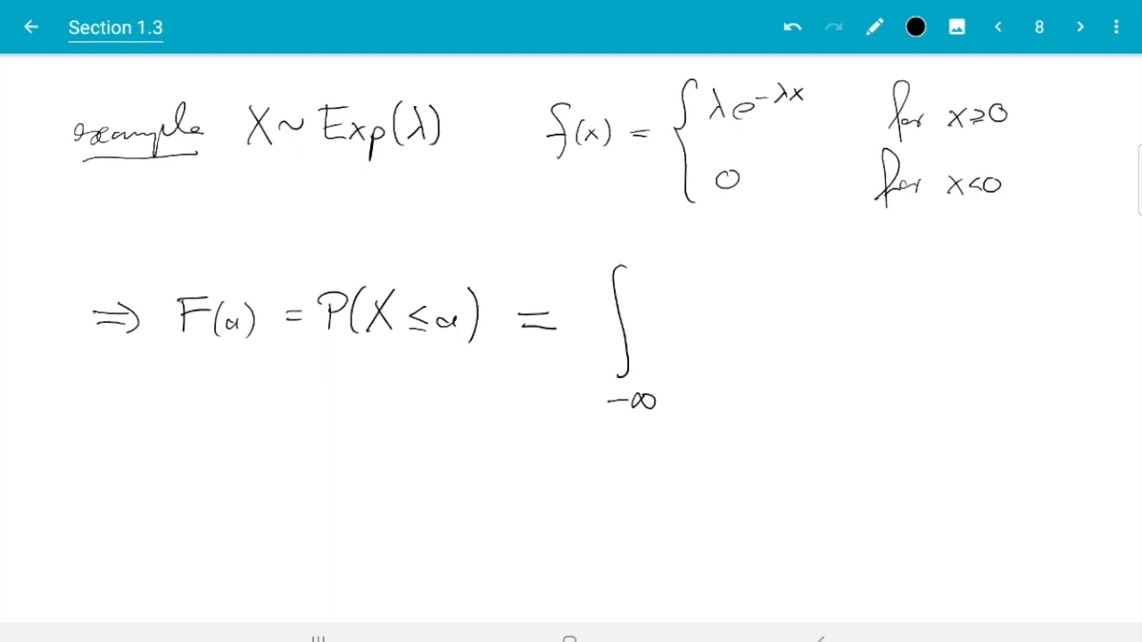
pyautogui.moveTo(619, 241); pyautogui.dragTo(624, 252)
pyautogui.moveTo(671, 300); pyautogui.dragTo(666, 355)
pyautogui.moveTo(687, 312); pyautogui.dragTo(707, 337)
pyautogui.moveTo(718, 316)
pyautogui.mouseDown()
pyautogui.moveTo(721, 344)
pyautogui.moveTo(756, 310)
pyautogui.moveTo(758, 336)
pyautogui.moveTo(774, 339)
pyautogui.mouseUp()
pyautogui.moveTo(774, 318); pyautogui.dragTo(760, 339)
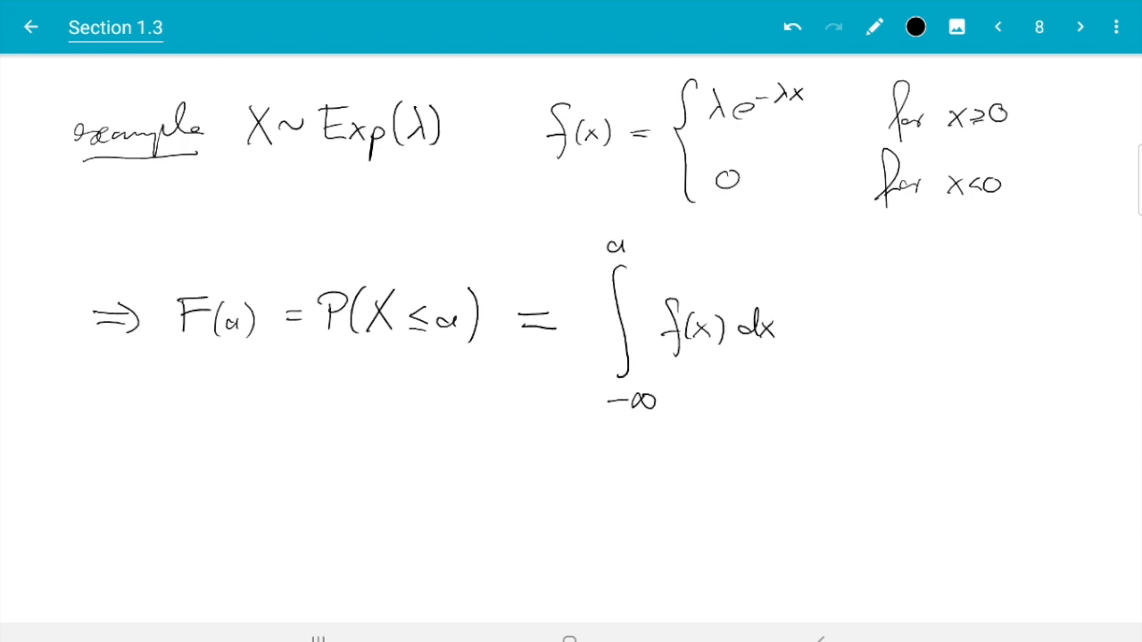
pyautogui.moveTo(807, 317); pyautogui.dragTo(836, 317)
pyautogui.moveTo(806, 328); pyautogui.dragTo(837, 328)
# Write ∫_0^a λe^{-λx} dx and start the next line with =.
pyautogui.moveTo(885, 262); pyautogui.dragTo(883, 407)
pyautogui.moveTo(879, 234); pyautogui.dragTo(886, 248)
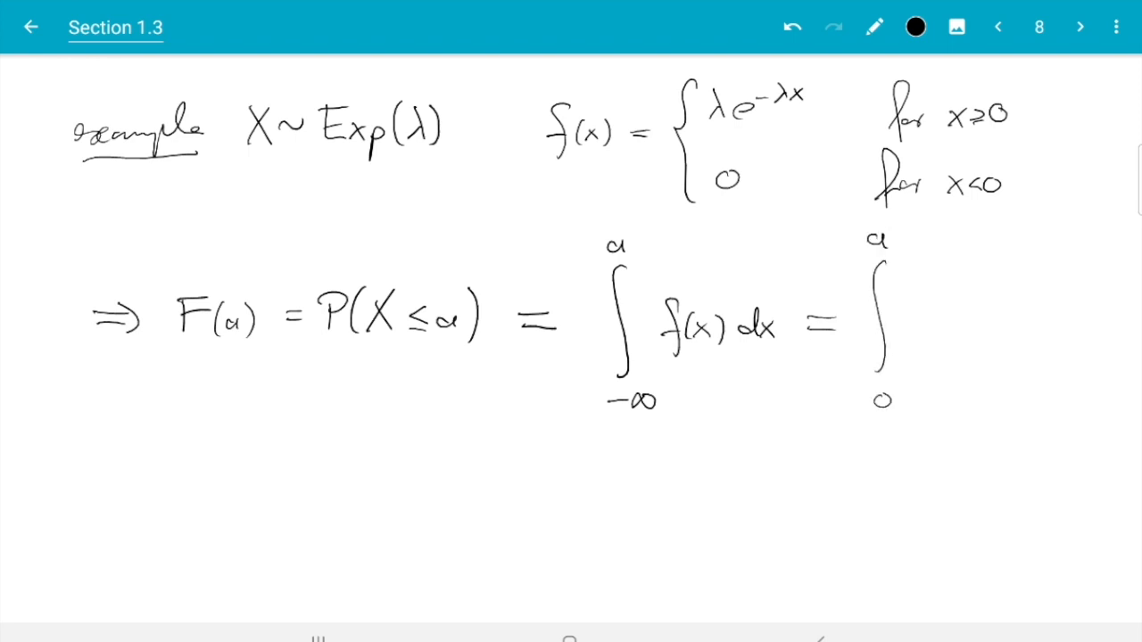
pyautogui.moveTo(903, 300)
pyautogui.mouseDown()
pyautogui.moveTo(925, 343)
pyautogui.moveTo(896, 345)
pyautogui.moveTo(946, 339)
pyautogui.moveTo(975, 298)
pyautogui.mouseUp()
pyautogui.moveTo(976, 283)
pyautogui.mouseDown()
pyautogui.moveTo(988, 312)
pyautogui.moveTo(1026, 307)
pyautogui.moveTo(1062, 348)
pyautogui.mouseUp()
pyautogui.moveTo(305, 499); pyautogui.dragTo(331, 498)
pyautogui.moveTo(306, 510); pyautogui.dragTo(334, 508)
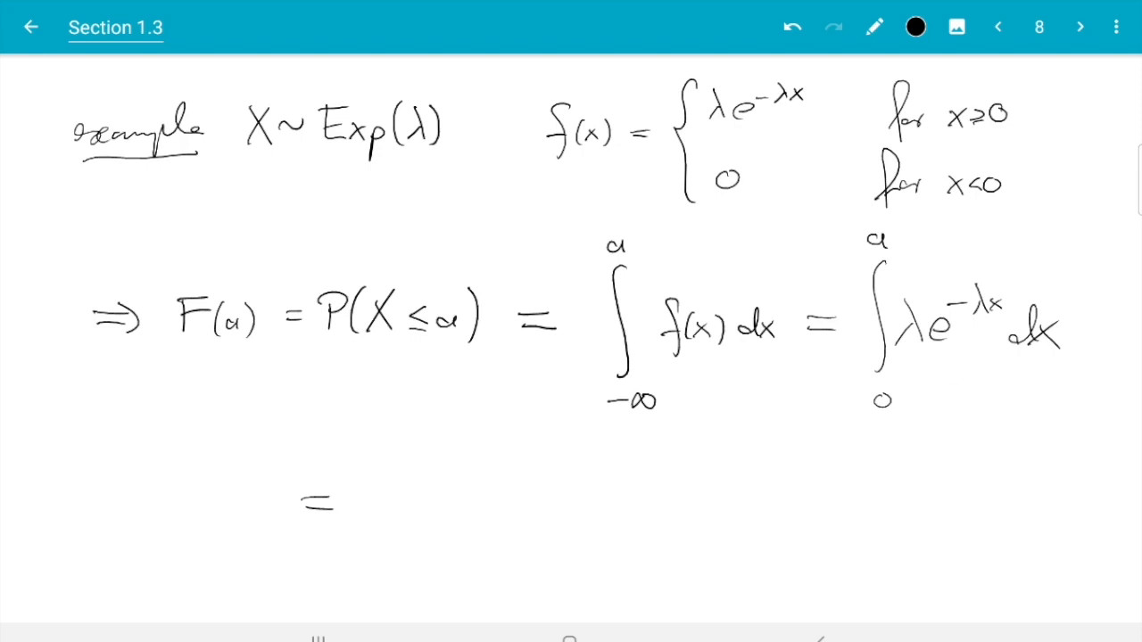
# Write the antiderivative (−e^{-λx}).
pyautogui.moveTo(409, 504)
pyautogui.mouseDown()
pyautogui.moveTo(442, 497)
pyautogui.moveTo(485, 518)
pyautogui.mouseUp()
pyautogui.moveTo(475, 462); pyautogui.dragTo(537, 475)
pyautogui.moveTo(393, 475); pyautogui.dragTo(389, 531)
pyautogui.moveTo(546, 468); pyautogui.dragTo(547, 528)
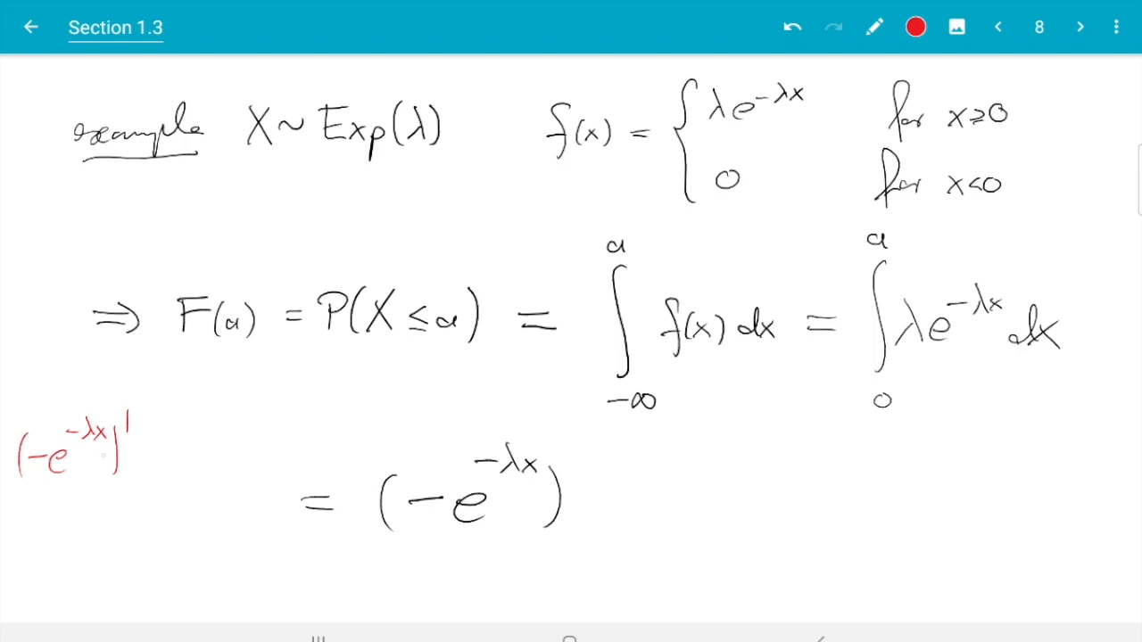
# In red, write the derivative check −(−λ)e^{-λx} = λe^{-λx}, box it, and return to black ink.
pyautogui.moveTo(38, 525); pyautogui.dragTo(47, 523)
pyautogui.moveTo(40, 533); pyautogui.dragTo(59, 530)
pyautogui.moveTo(69, 528)
pyautogui.mouseDown()
pyautogui.moveTo(85, 526)
pyautogui.moveTo(94, 545)
pyautogui.moveTo(107, 526)
pyautogui.mouseUp()
pyautogui.moveTo(110, 512); pyautogui.dragTo(121, 538)
pyautogui.moveTo(124, 507)
pyautogui.mouseDown()
pyautogui.moveTo(129, 545)
pyautogui.moveTo(146, 536)
pyautogui.mouseUp()
pyautogui.moveTo(148, 512); pyautogui.dragTo(175, 519)
pyautogui.moveTo(171, 504)
pyautogui.mouseDown()
pyautogui.moveTo(163, 521)
pyautogui.moveTo(185, 519)
pyautogui.mouseUp()
pyautogui.moveTo(186, 505); pyautogui.dragTo(175, 519)
pyautogui.moveTo(52, 584); pyautogui.dragTo(69, 583)
pyautogui.moveTo(52, 592)
pyautogui.mouseDown()
pyautogui.moveTo(102, 598)
pyautogui.moveTo(85, 599)
pyautogui.mouseUp()
pyautogui.moveTo(107, 589)
pyautogui.mouseDown()
pyautogui.moveTo(125, 598)
pyautogui.moveTo(150, 560)
pyautogui.moveTo(153, 582)
pyautogui.mouseUp()
pyautogui.moveTo(153, 568)
pyautogui.mouseDown()
pyautogui.moveTo(144, 581)
pyautogui.moveTo(166, 580)
pyautogui.mouseUp()
pyautogui.moveTo(166, 568); pyautogui.dragTo(157, 580)
pyautogui.moveTo(46, 395); pyautogui.dragTo(209, 596)
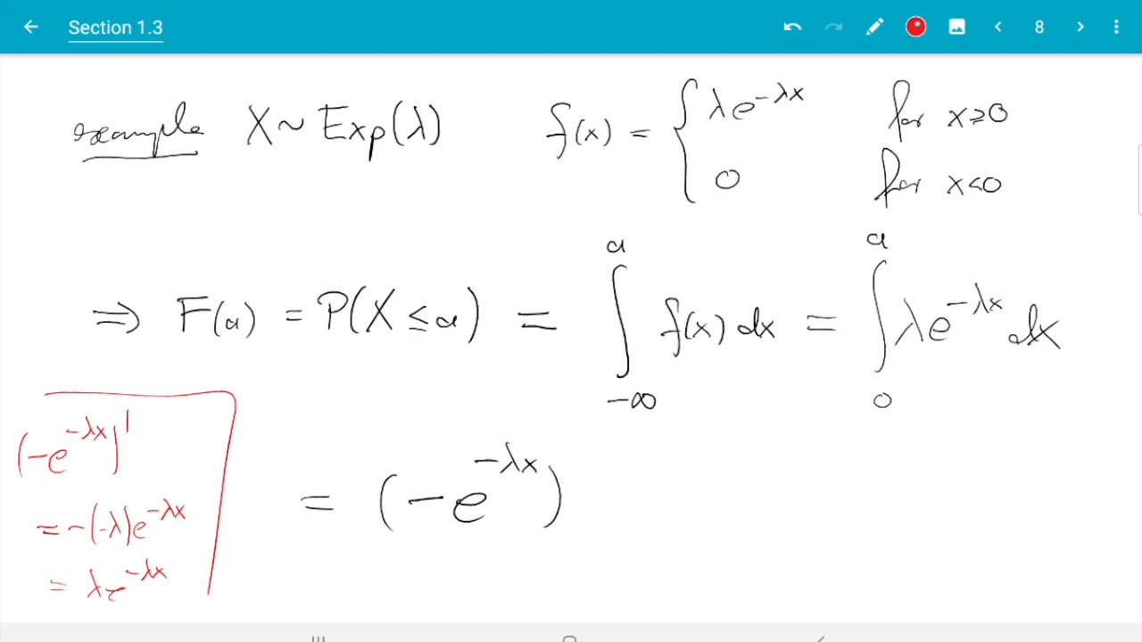
pyautogui.click(916, 27)
# Add the evaluation bar with limits x=0 to a and an equals sign.
pyautogui.moveTo(579, 438)
pyautogui.mouseDown()
pyautogui.moveTo(587, 572)
pyautogui.moveTo(605, 566)
pyautogui.moveTo(591, 567)
pyautogui.mouseUp()
pyautogui.moveTo(608, 553); pyautogui.dragTo(623, 553)
pyautogui.moveTo(609, 560); pyautogui.dragTo(635, 562)
pyautogui.moveTo(603, 437); pyautogui.dragTo(610, 455)
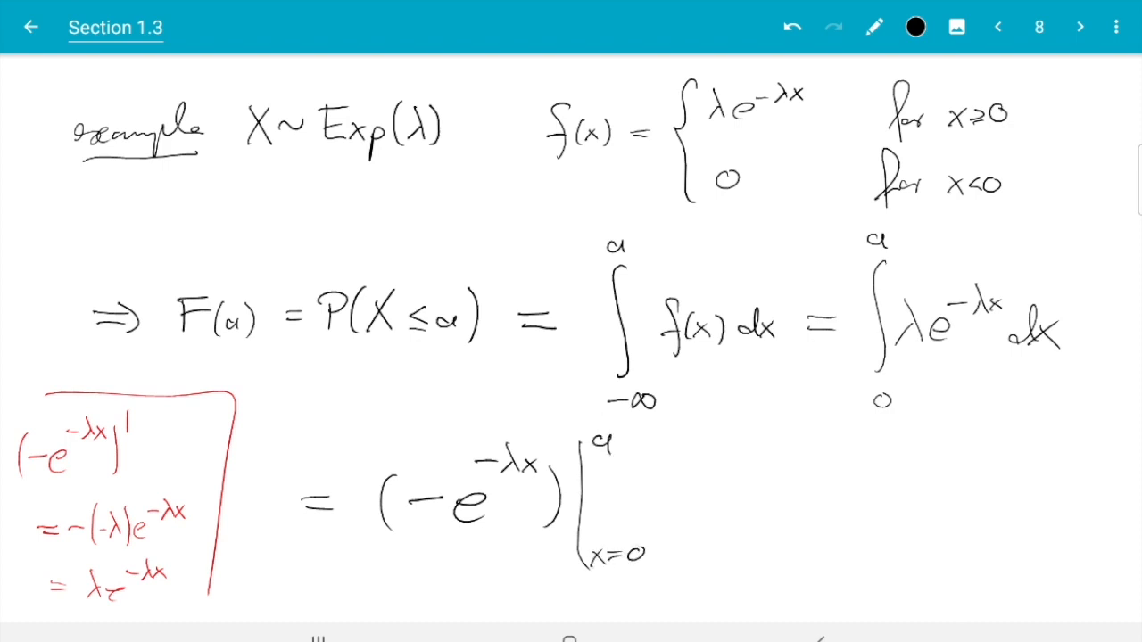
pyautogui.moveTo(667, 498); pyautogui.dragTo(694, 499)
pyautogui.moveTo(668, 508)
pyautogui.mouseDown()
pyautogui.moveTo(757, 505)
pyautogui.moveTo(788, 518)
pyautogui.mouseUp()
# Write −e^{-λa} − (−e^{-λ0}) = 1 − e^{-λa}.
pyautogui.moveTo(785, 470)
pyautogui.mouseDown()
pyautogui.moveTo(835, 479)
pyautogui.moveTo(893, 524)
pyautogui.mouseUp()
pyautogui.moveTo(896, 511)
pyautogui.mouseDown()
pyautogui.moveTo(942, 505)
pyautogui.moveTo(949, 518)
pyautogui.mouseUp()
pyautogui.moveTo(946, 478); pyautogui.dragTo(964, 478)
pyautogui.moveTo(972, 458)
pyautogui.mouseDown()
pyautogui.moveTo(978, 485)
pyautogui.moveTo(999, 482)
pyautogui.mouseUp()
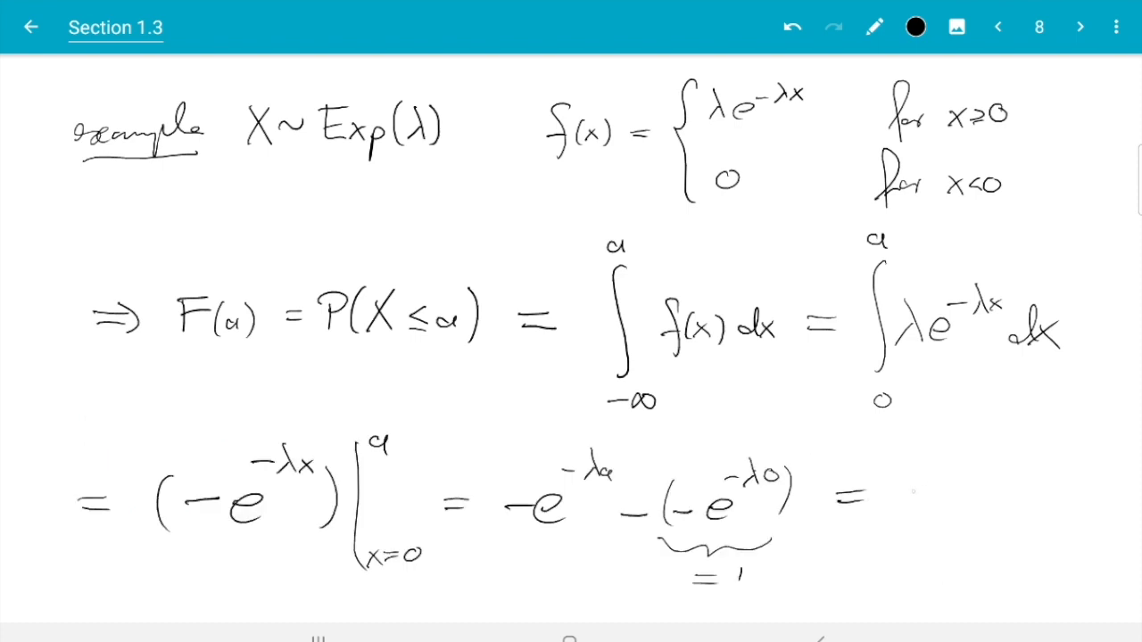
pyautogui.moveTo(909, 468)
pyautogui.mouseDown()
pyautogui.moveTo(910, 511)
pyautogui.moveTo(960, 495)
pyautogui.moveTo(988, 510)
pyautogui.mouseUp()
pyautogui.moveTo(1010, 471); pyautogui.dragTo(1029, 470)
pyautogui.moveTo(1038, 448); pyautogui.dragTo(1044, 480)
pyautogui.moveTo(1055, 466); pyautogui.dragTo(1067, 476)
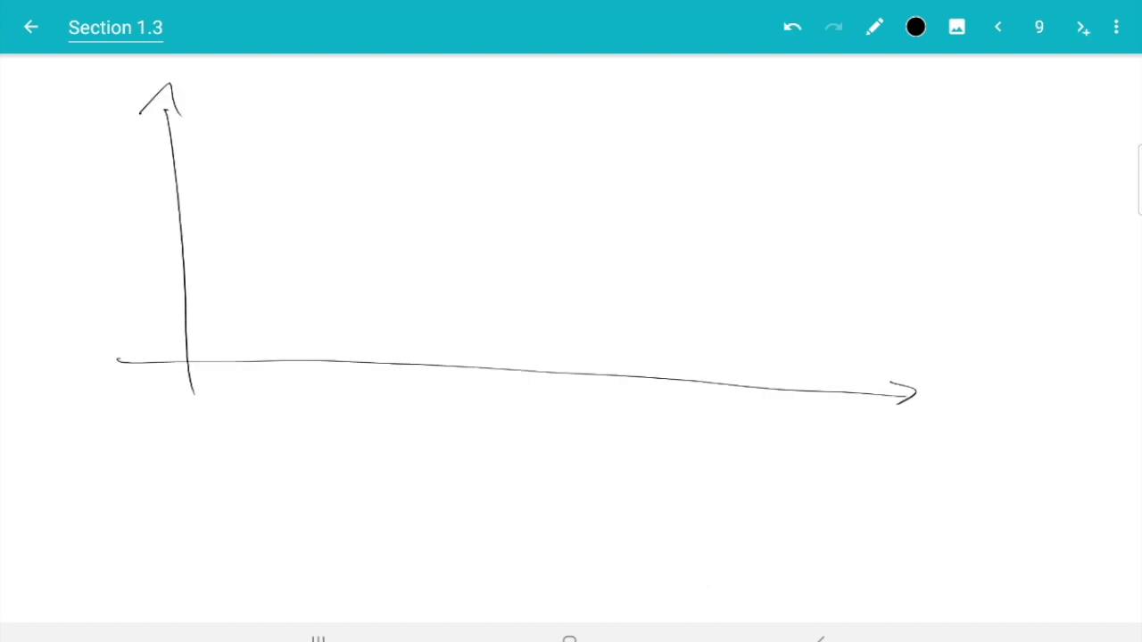
# Page back to the derivation, then forward to the page with the drawn axes.
pyautogui.click(998, 27)
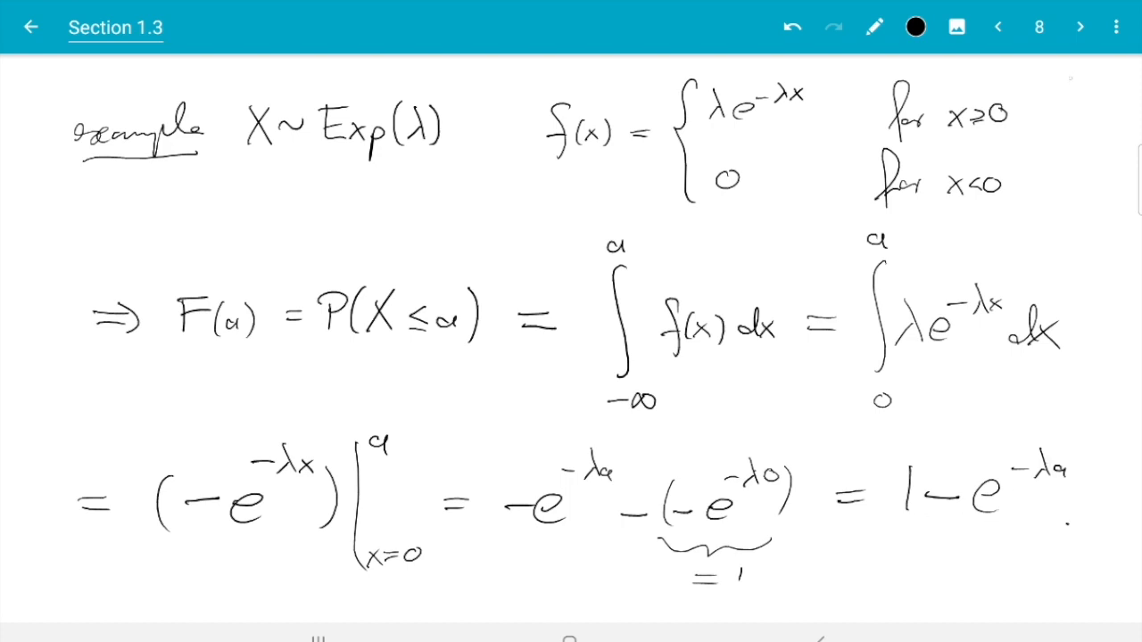
pyautogui.click(1081, 26)
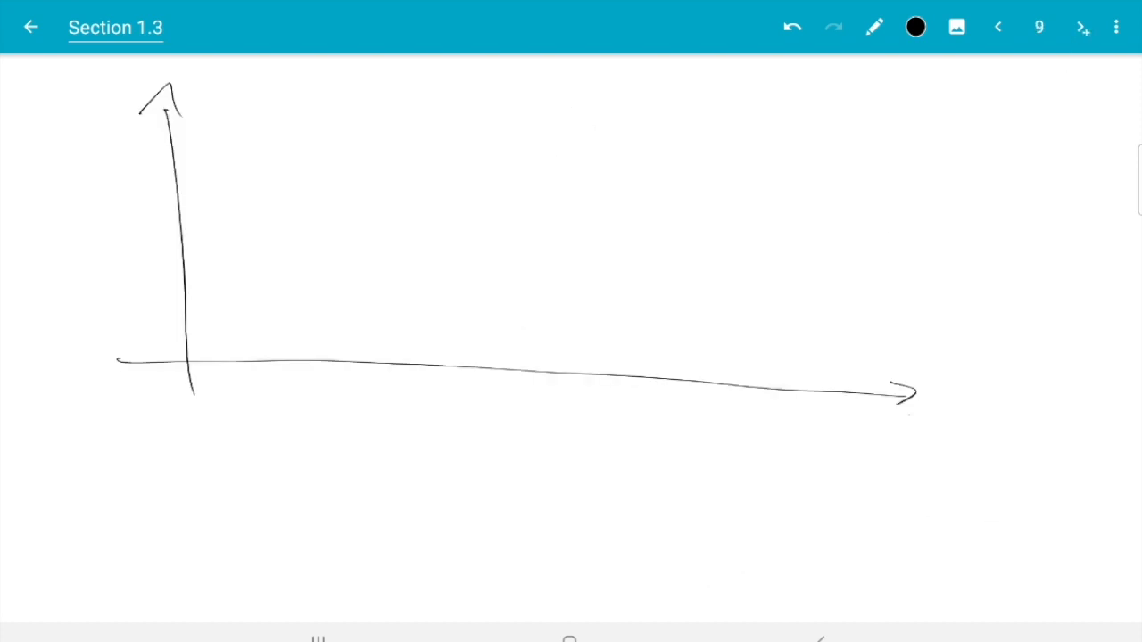
# Label the axes and draw the zero part of F(a), glancing back at the derivation page.
pyautogui.moveTo(920, 406); pyautogui.dragTo(936, 415)
pyautogui.moveTo(193, 85); pyautogui.dragTo(252, 107)
pyautogui.moveTo(88, 360); pyautogui.dragTo(189, 361)
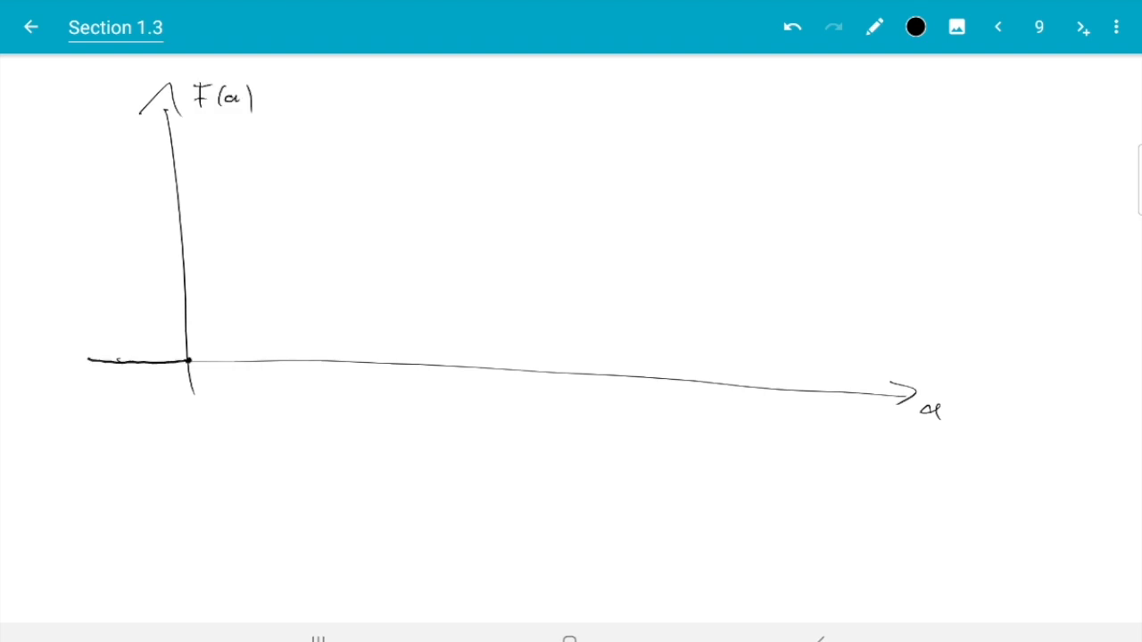
pyautogui.click(998, 27)
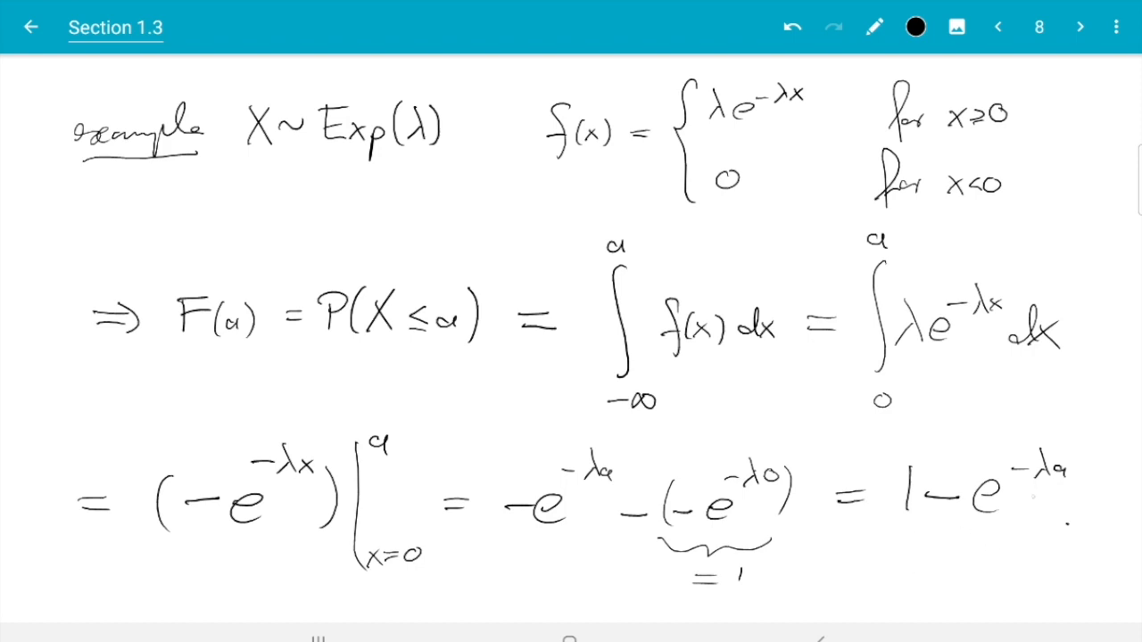
pyautogui.click(1079, 27)
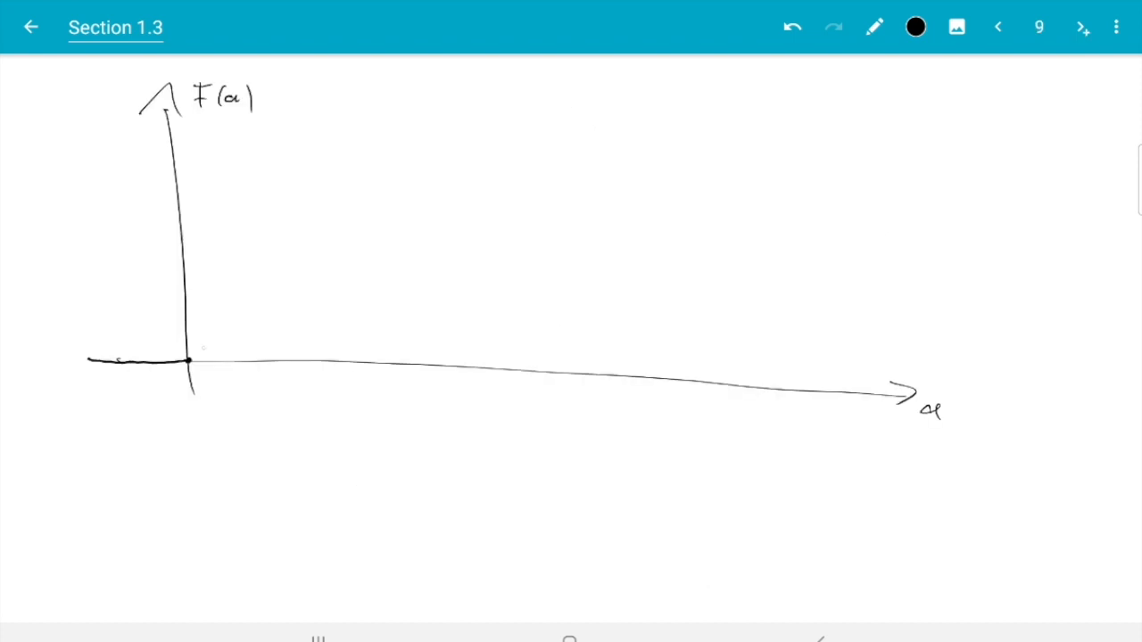
# Draw the CDF curve rising from the origin toward a dashed level line at 1.
pyautogui.moveTo(189, 357); pyautogui.dragTo(942, 141)
pyautogui.moveTo(161, 132); pyautogui.dragTo(946, 133)
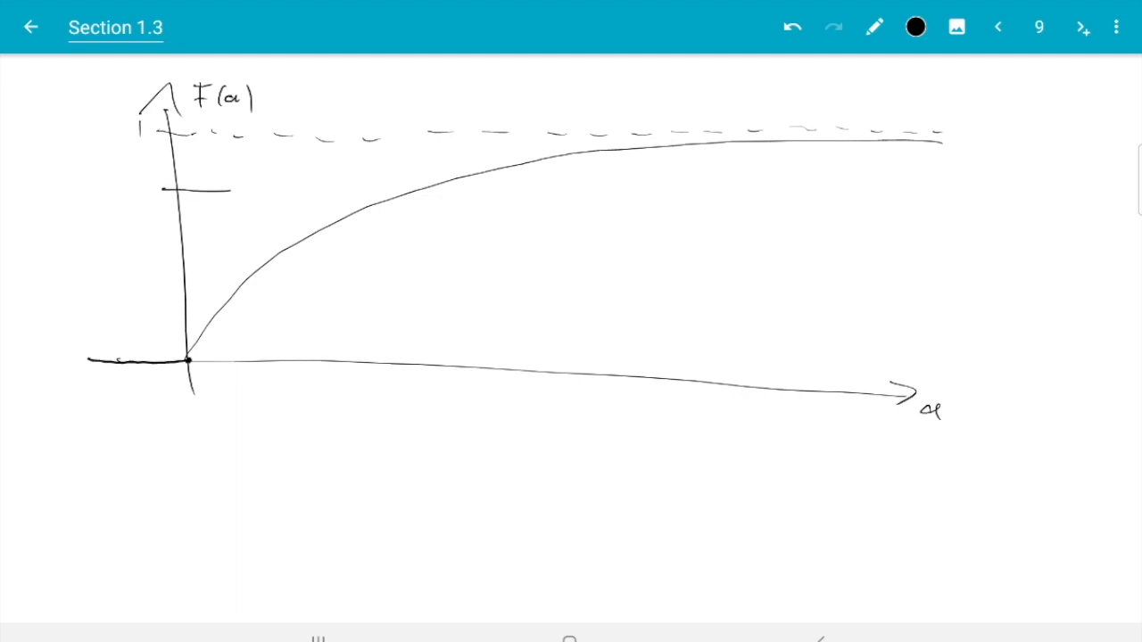
# Project a level u onto the curve and drop a line to x on the axis, labelling both.
pyautogui.moveTo(230, 189); pyautogui.dragTo(398, 189)
pyautogui.moveTo(409, 183)
pyautogui.mouseDown()
pyautogui.moveTo(399, 364)
pyautogui.moveTo(412, 398)
pyautogui.mouseUp()
pyautogui.moveTo(413, 378); pyautogui.dragTo(393, 398)
pyautogui.moveTo(121, 181); pyautogui.dragTo(136, 204)
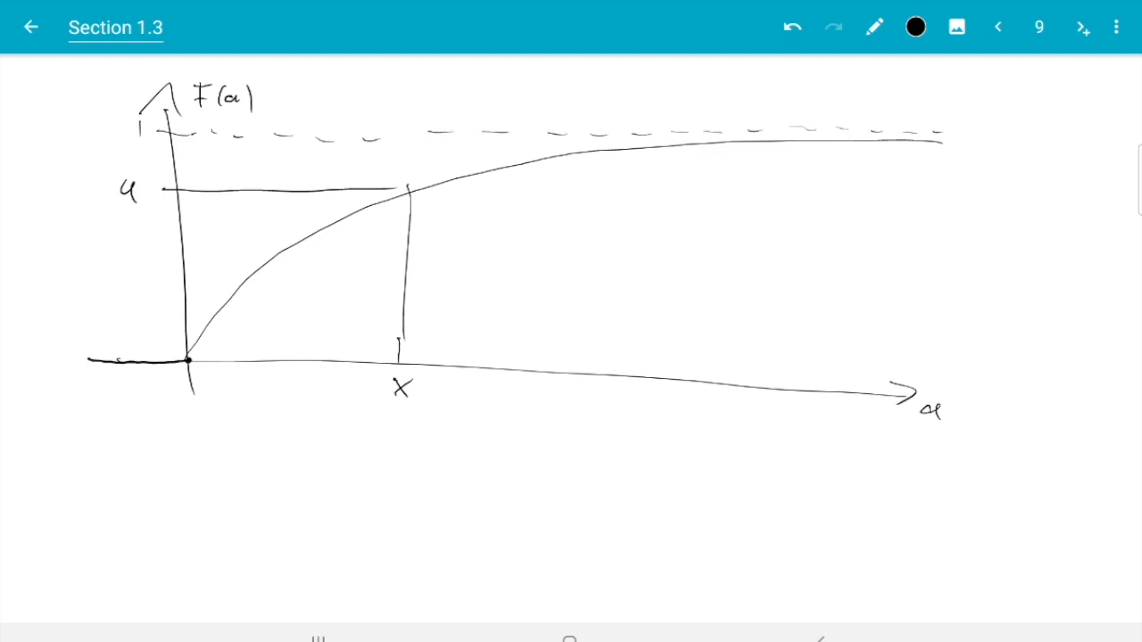
# Write u = F(x) = 1 − e^{−λx} below the graph.
pyautogui.moveTo(125, 441); pyautogui.dragTo(142, 465)
pyautogui.moveTo(161, 452); pyautogui.dragTo(225, 471)
pyautogui.moveTo(210, 442)
pyautogui.mouseDown()
pyautogui.moveTo(248, 441)
pyautogui.moveTo(250, 474)
pyautogui.moveTo(275, 473)
pyautogui.mouseUp()
pyautogui.moveTo(275, 455)
pyautogui.mouseDown()
pyautogui.moveTo(259, 473)
pyautogui.moveTo(281, 482)
pyautogui.mouseUp()
pyautogui.moveTo(317, 455)
pyautogui.mouseDown()
pyautogui.moveTo(339, 455)
pyautogui.moveTo(372, 484)
pyautogui.moveTo(430, 468)
pyautogui.moveTo(478, 482)
pyautogui.mouseUp()
pyautogui.moveTo(484, 443); pyautogui.dragTo(534, 455)
pyautogui.moveTo(525, 444)
pyautogui.mouseDown()
pyautogui.moveTo(518, 457)
pyautogui.moveTo(553, 453)
pyautogui.mouseUp()
pyautogui.moveTo(553, 438); pyautogui.dragTo(537, 455)
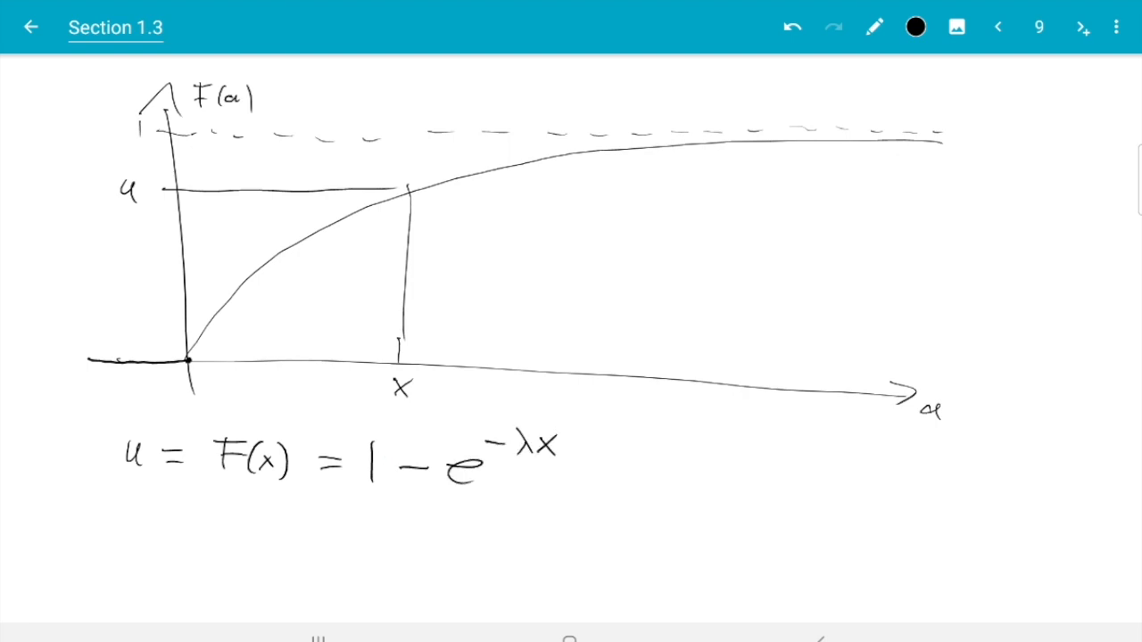
pyautogui.click(997, 27)
pyautogui.click(1080, 27)
# Write the equivalences ⇔ e^{−λx} = 1 − u ⇔ −λx = log(1−u).
pyautogui.moveTo(151, 539); pyautogui.dragTo(191, 539)
pyautogui.moveTo(179, 534); pyautogui.dragTo(182, 563)
pyautogui.moveTo(143, 562); pyautogui.dragTo(182, 564)
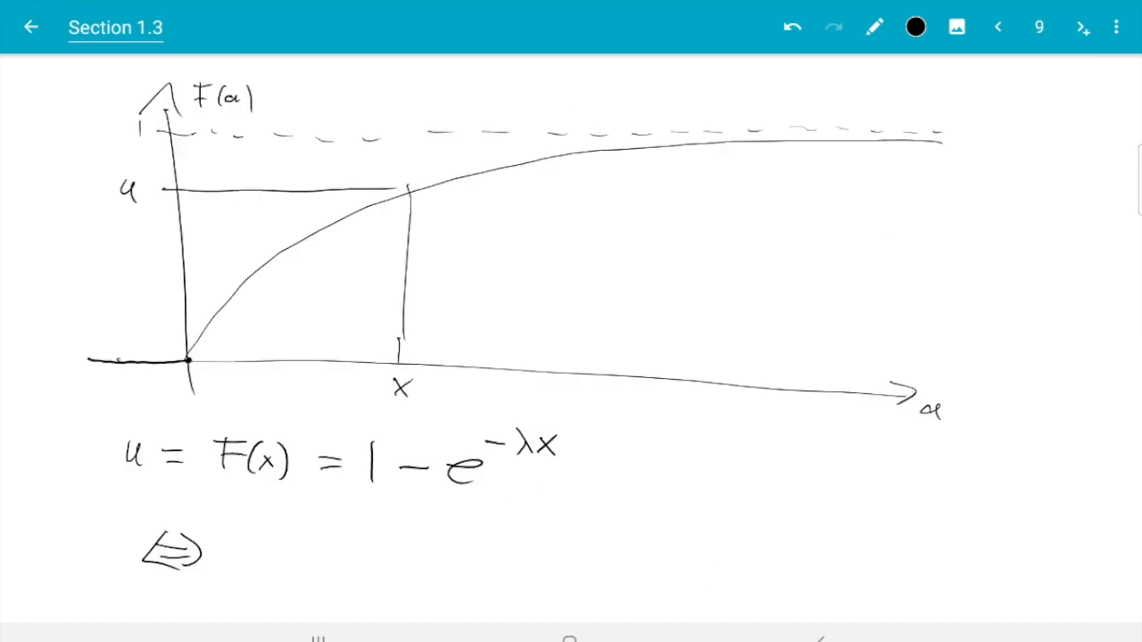
pyautogui.moveTo(267, 549); pyautogui.dragTo(259, 574)
pyautogui.moveTo(287, 530); pyautogui.dragTo(338, 535)
pyautogui.moveTo(332, 523)
pyautogui.mouseDown()
pyautogui.moveTo(322, 539)
pyautogui.moveTo(350, 535)
pyautogui.mouseUp()
pyautogui.moveTo(350, 522)
pyautogui.mouseDown()
pyautogui.moveTo(337, 535)
pyautogui.moveTo(443, 580)
pyautogui.mouseUp()
pyautogui.moveTo(461, 567); pyautogui.dragTo(531, 569)
pyautogui.moveTo(589, 543); pyautogui.dragTo(625, 542)
pyautogui.moveTo(576, 553)
pyautogui.mouseDown()
pyautogui.moveTo(686, 554)
pyautogui.moveTo(708, 567)
pyautogui.mouseUp()
pyautogui.moveTo(701, 553)
pyautogui.mouseDown()
pyautogui.moveTo(689, 571)
pyautogui.moveTo(733, 567)
pyautogui.moveTo(717, 571)
pyautogui.mouseUp()
pyautogui.moveTo(753, 553)
pyautogui.mouseDown()
pyautogui.moveTo(785, 553)
pyautogui.moveTo(848, 589)
pyautogui.mouseUp()
pyautogui.moveTo(869, 526); pyautogui.dragTo(862, 574)
pyautogui.moveTo(879, 546)
pyautogui.mouseDown()
pyautogui.moveTo(879, 571)
pyautogui.moveTo(899, 559)
pyautogui.mouseUp()
pyautogui.moveTo(907, 555); pyautogui.dragTo(919, 568)
pyautogui.moveTo(926, 530); pyautogui.dragTo(928, 575)
pyautogui.moveTo(947, 555); pyautogui.dragTo(964, 555)
pyautogui.moveTo(947, 564); pyautogui.dragTo(967, 563)
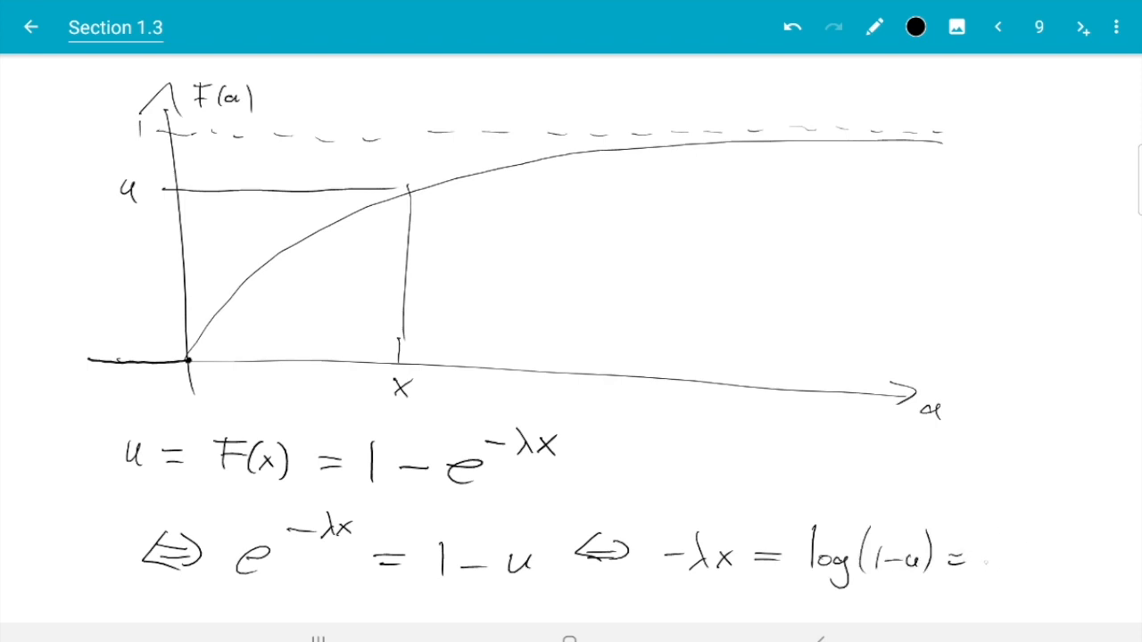
# Finish with ⇔ x = −log(1−u)/λ, then run the N line in InverseTransform.R.
pyautogui.moveTo(952, 541); pyautogui.dragTo(951, 567)
pyautogui.moveTo(976, 540); pyautogui.dragTo(976, 568)
pyautogui.moveTo(1000, 546); pyautogui.dragTo(1017, 567)
pyautogui.moveTo(1017, 546)
pyautogui.mouseDown()
pyautogui.moveTo(999, 568)
pyautogui.moveTo(1040, 554)
pyautogui.mouseUp()
pyautogui.moveTo(1022, 560); pyautogui.dragTo(1063, 555)
pyautogui.moveTo(803, 553); pyautogui.dragTo(705, 553)
pyautogui.moveTo(976, 518); pyautogui.dragTo(978, 548)
pyautogui.moveTo(985, 530); pyautogui.dragTo(1015, 553)
pyautogui.moveTo(1026, 528); pyautogui.dragTo(1058, 543)
pyautogui.moveTo(1063, 522); pyautogui.dragTo(1065, 543)
pyautogui.moveTo(969, 559)
pyautogui.mouseDown()
pyautogui.moveTo(1064, 559)
pyautogui.moveTo(1018, 592)
pyautogui.mouseUp()
pyautogui.moveTo(1011, 585); pyautogui.dragTo(1001, 594)
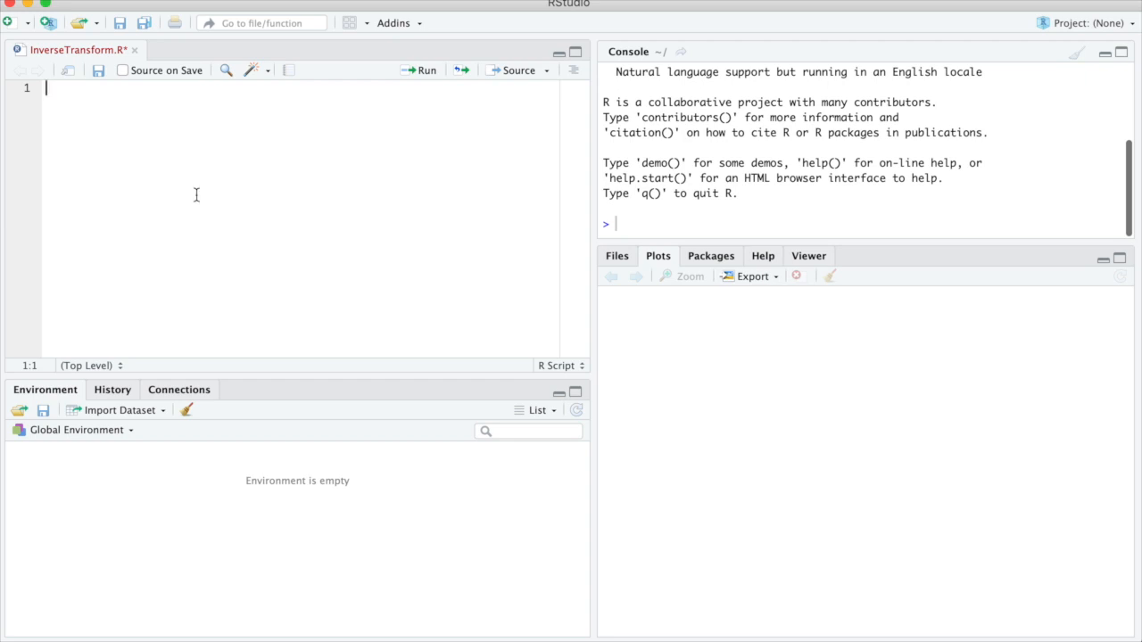
pyautogui.write('N <- 1e5')
pyautogui.press('Return')
pyautogui.write('U <- runif(N)')
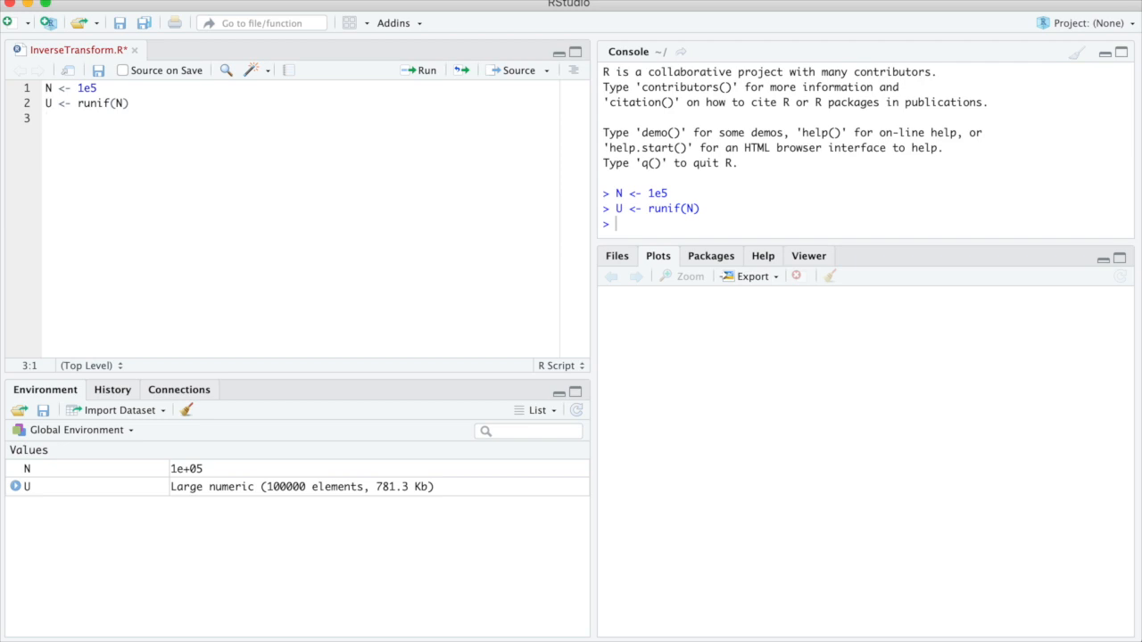
# Define N <- 1e5, U <- runif(N), lambda <- 2, X <- -log(1-U)/lambda, run them and reformat the code.
pyautogui.press('Return')
pyautogui.write('lambda <- 2')
pyautogui.press('Return')
pyautogui.write('X <- ')
pyautogui.write('- log(')
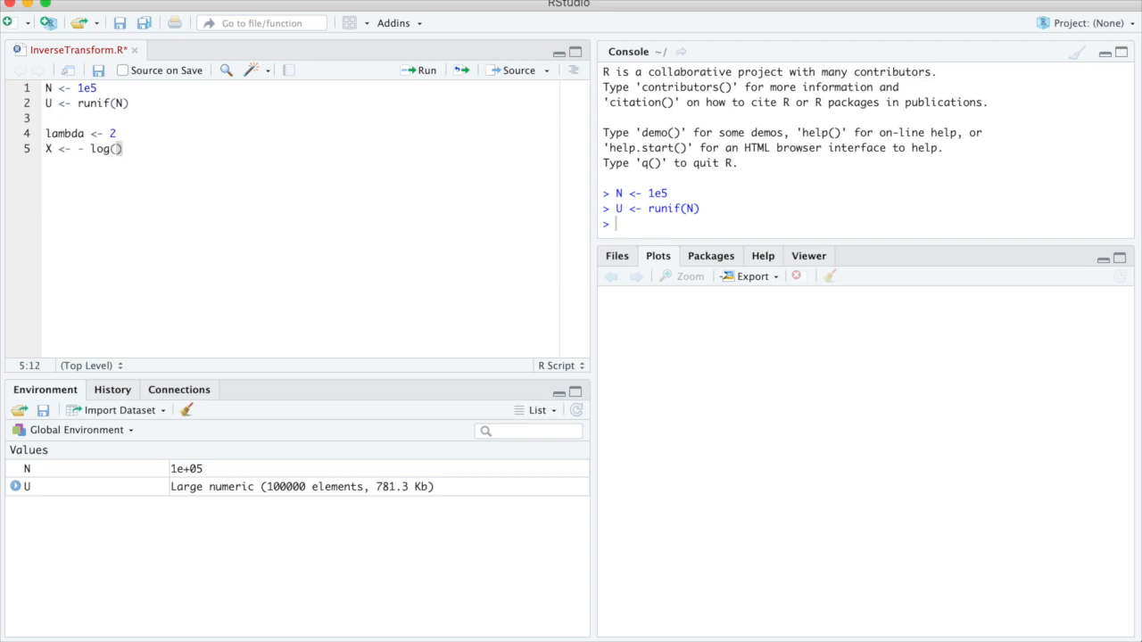
pyautogui.write('1-U) / ')
pyautogui.write('lambda')
pyautogui.press('Up')
pyautogui.hotkey('ctrl', 'Return')
pyautogui.hotkey('ctrl', 'Return')
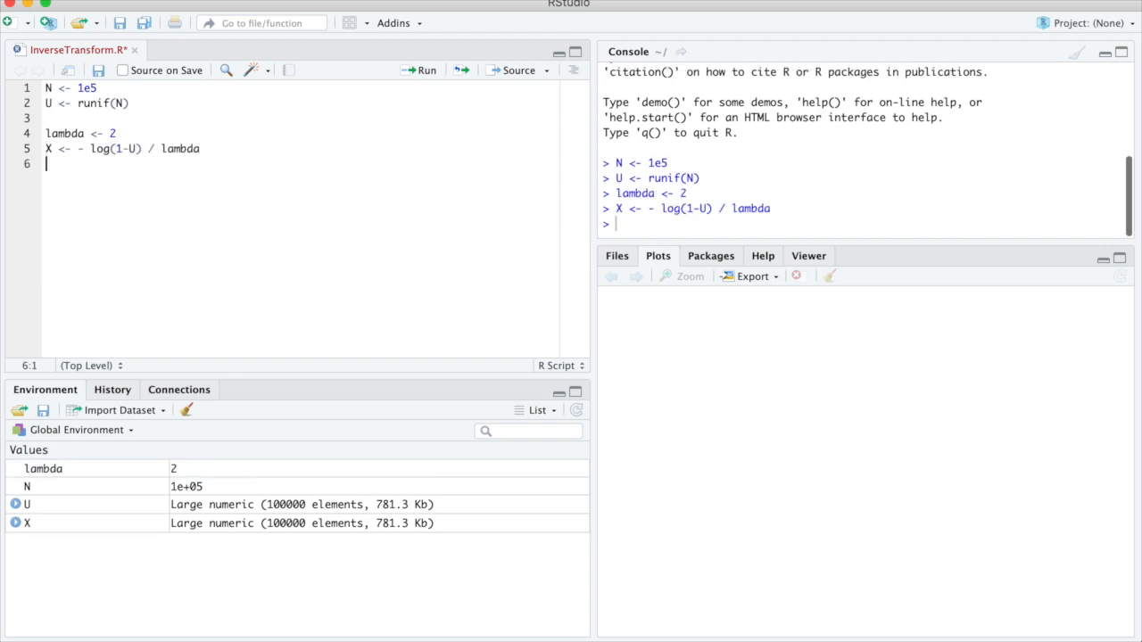
pyautogui.hotkey('ctrl', 'shift', 'a')
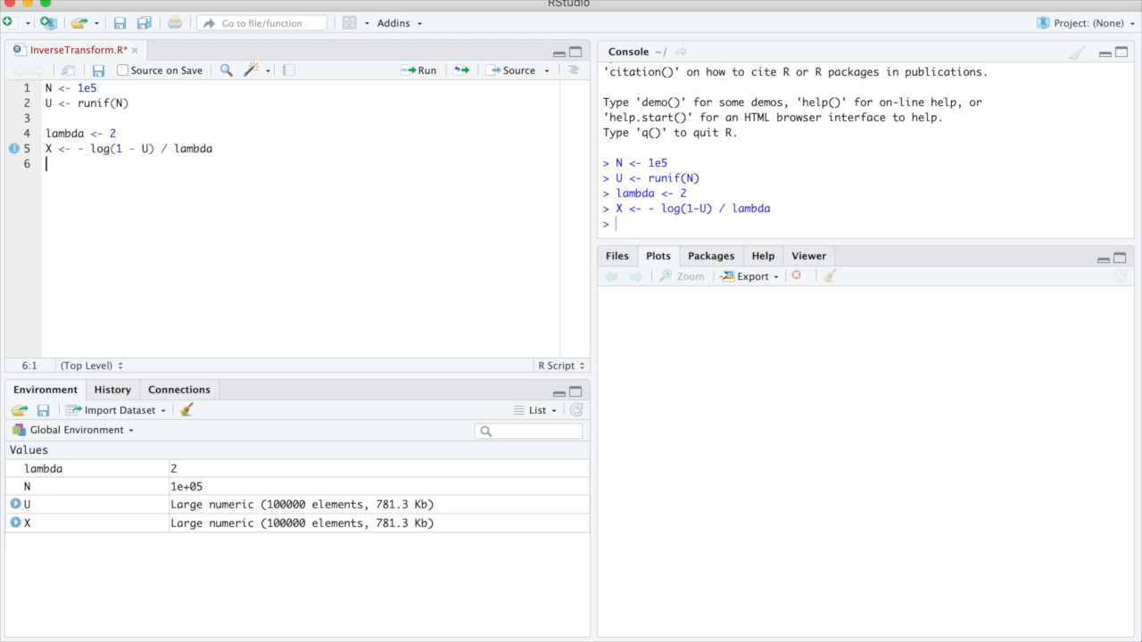
pyautogui.write('hist(X)')
# Run hist(X, main=NULL) with narrower par margins and read the freq description in the hist help.
pyautogui.hotkey('ctrl', 'Return')
pyautogui.click(85, 163)
pyautogui.write(', main=NULL')
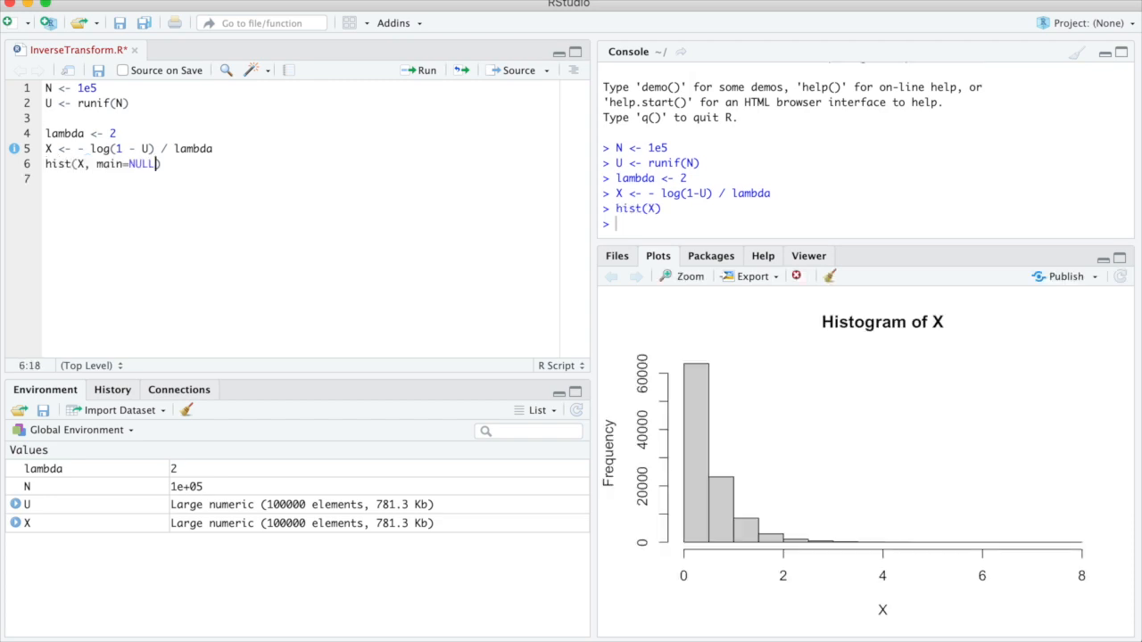
pyautogui.hotkey('ctrl', 'Return')
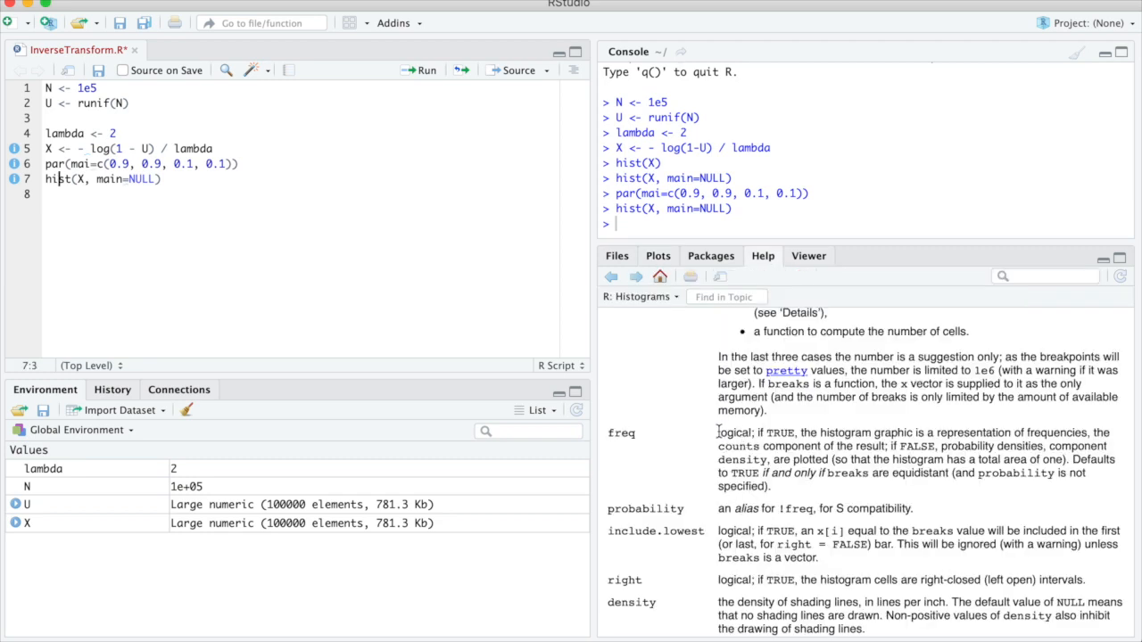
pyautogui.moveTo(720, 432); pyautogui.dragTo(858, 459)
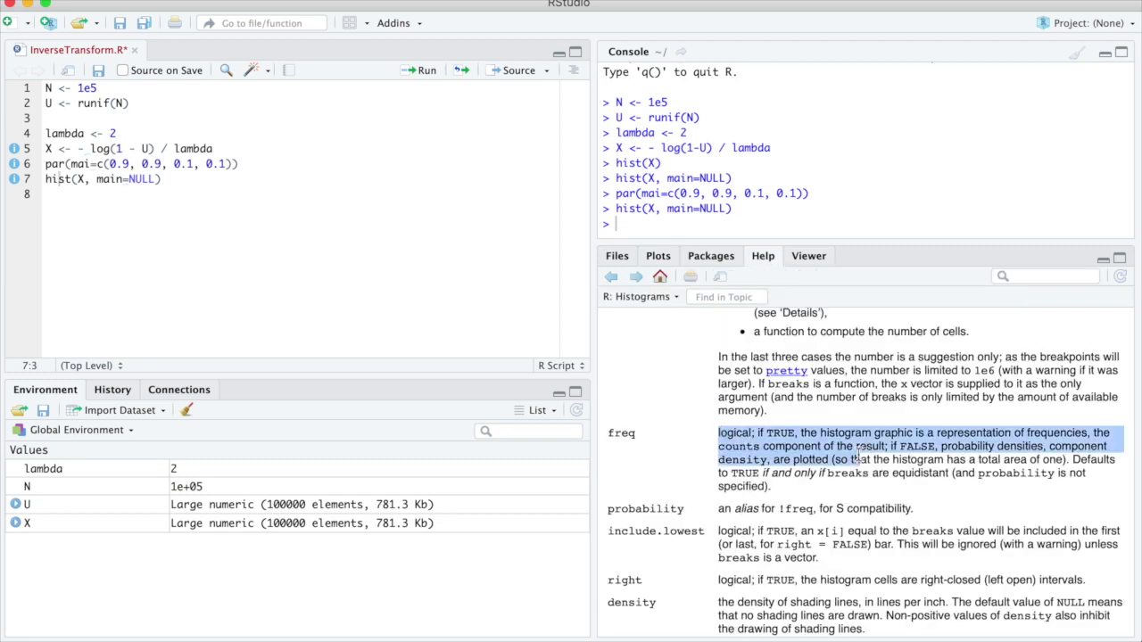
# Review the freq and probability arguments in the hist Help page.
pyautogui.click(732, 560)
pyautogui.moveTo(608, 433); pyautogui.dragTo(956, 434)
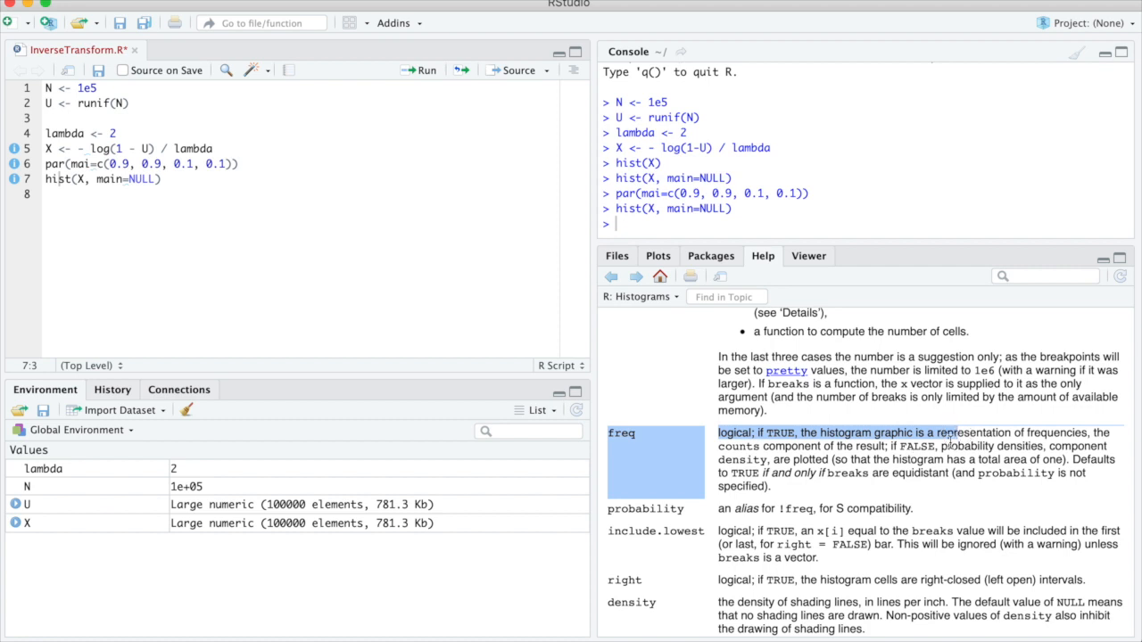
pyautogui.click(941, 442)
pyautogui.moveTo(941, 445); pyautogui.dragTo(1045, 446)
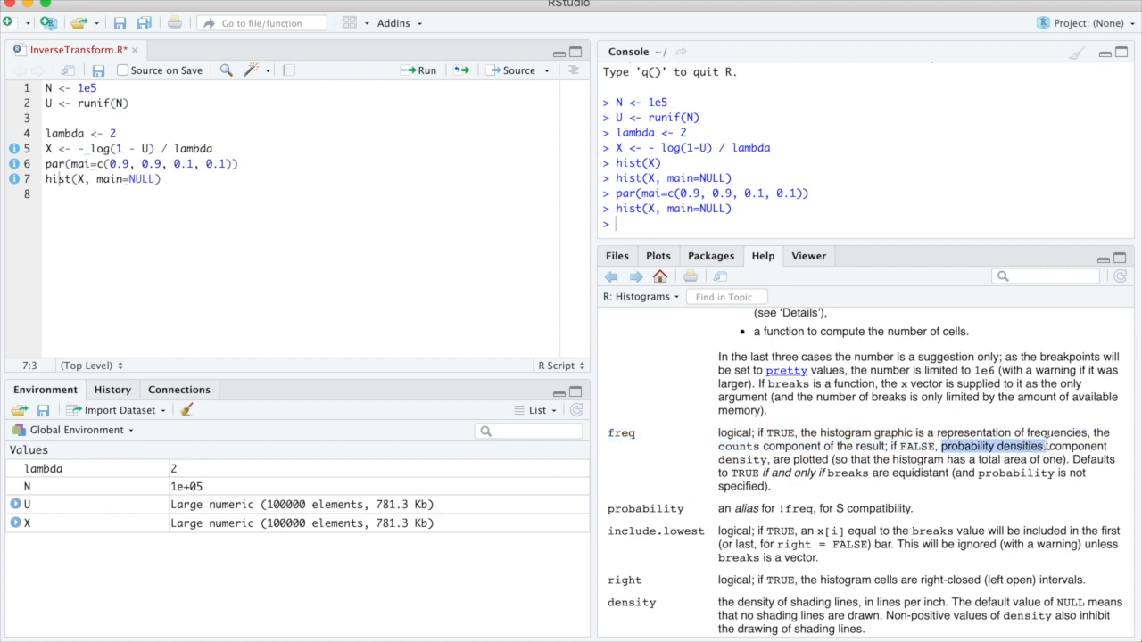
pyautogui.doubleClick(639, 508)
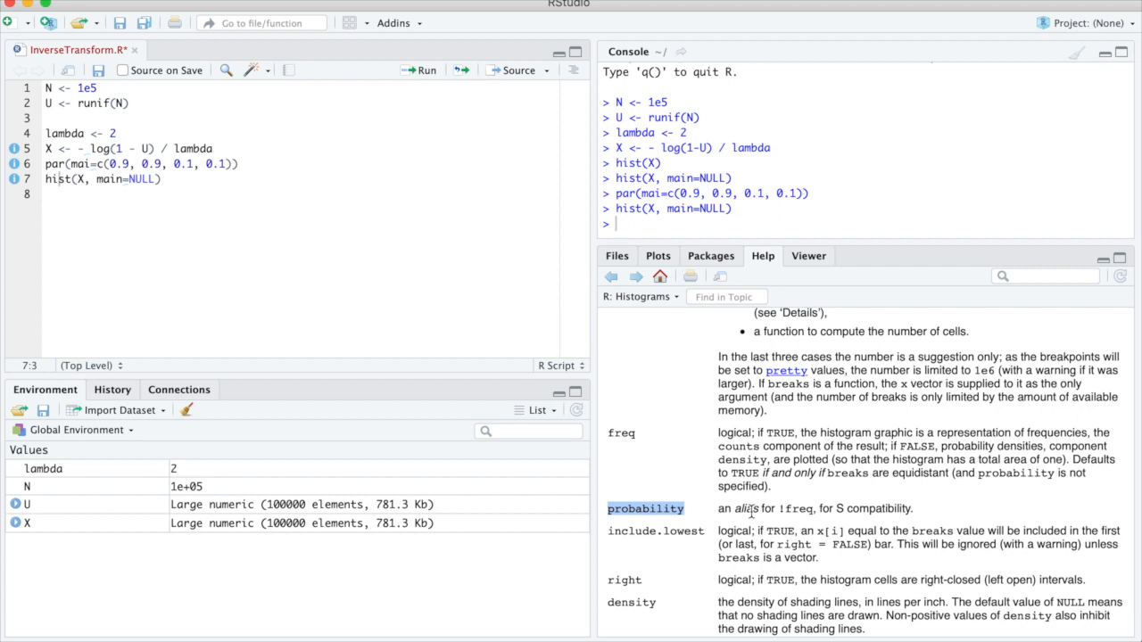
# Add prob = TRUE to the hist call on line 7, then save and source the script.
pyautogui.click(159, 179)
pyautogui.write(', pr')
pyautogui.write('ob=TRUE')
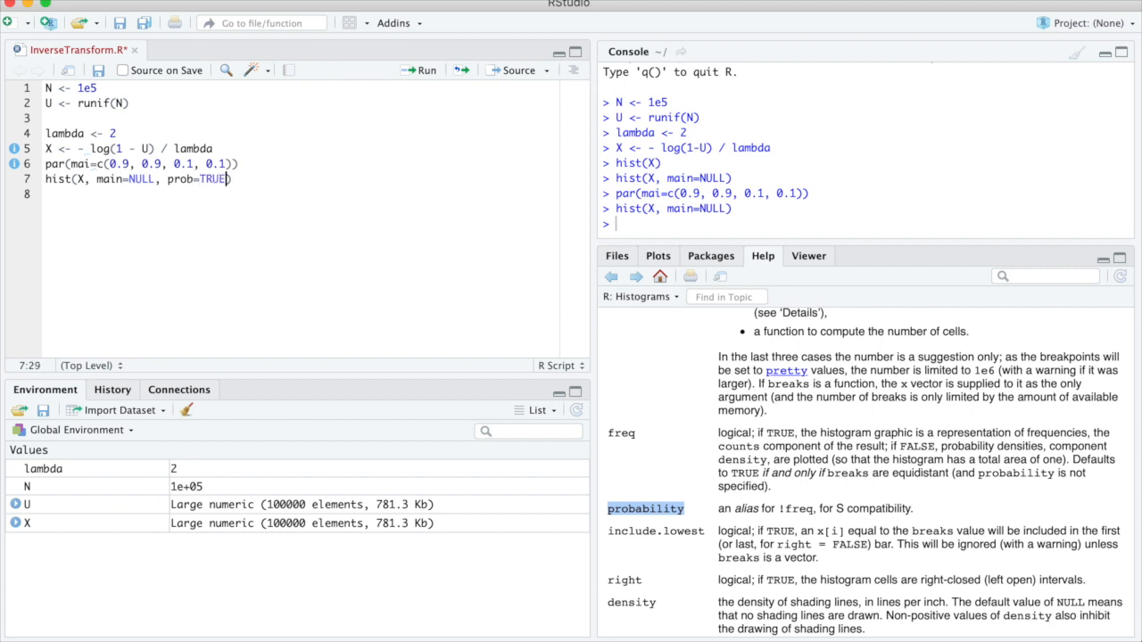
pyautogui.hotkey('ctrl', 'shift', 's')
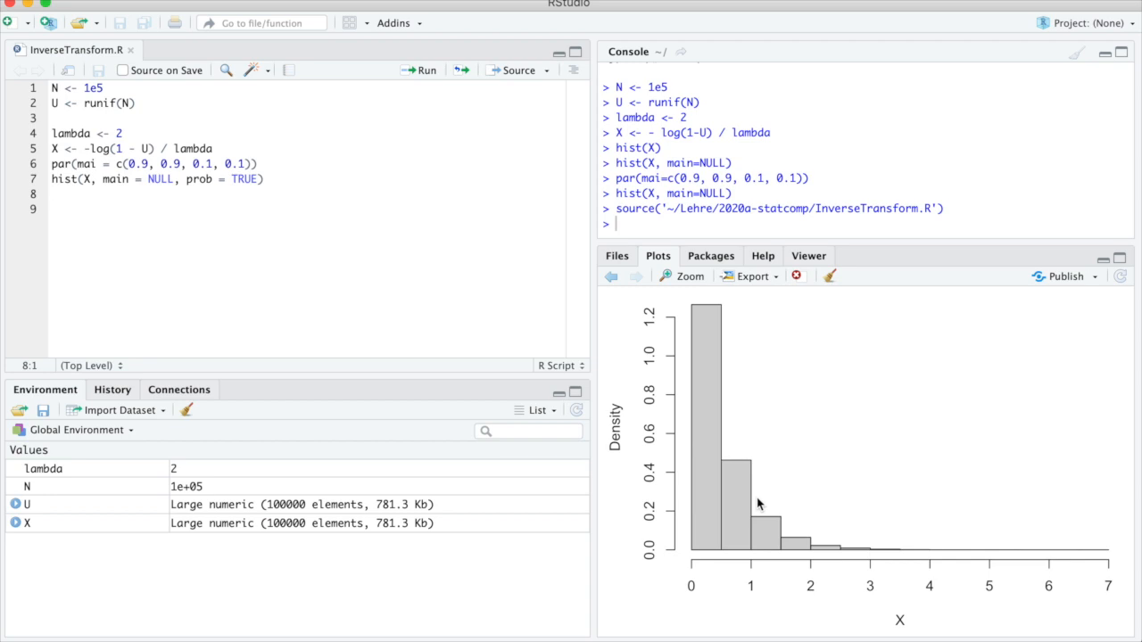
# Add and run x <- seq(0, 7, length.out = 100) on a new line 9.
pyautogui.press('Return')
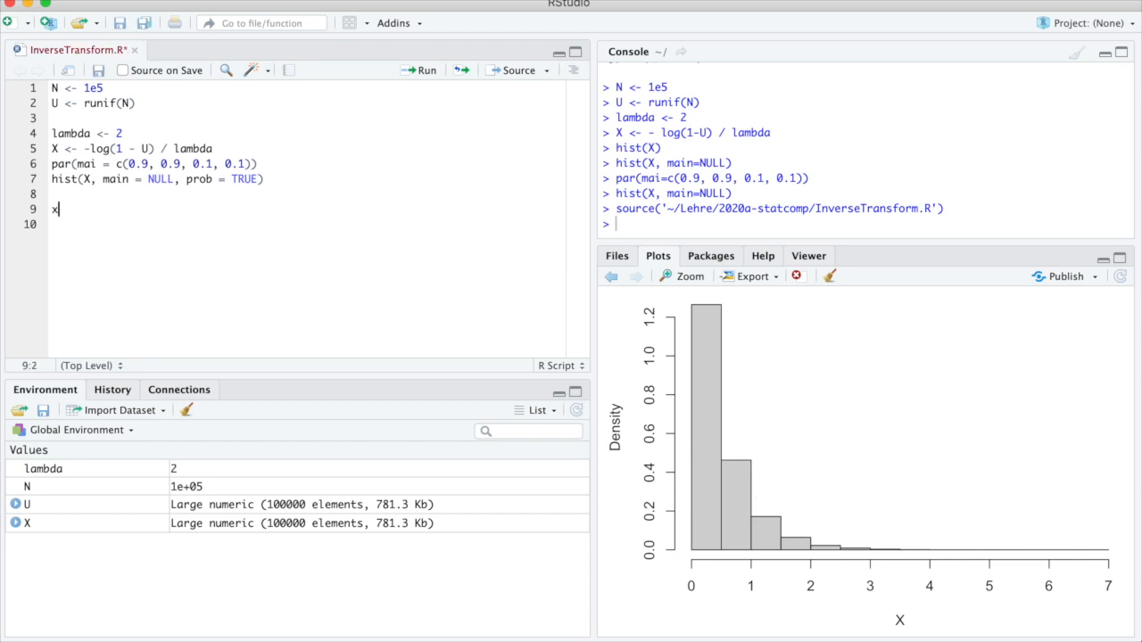
pyautogui.write('x <- ')
pyautogui.write('seq(')
pyautogui.write('0, 7,')
pyautogui.write(' length.out = 100')
pyautogui.hotkey('ctrl', 'Return')
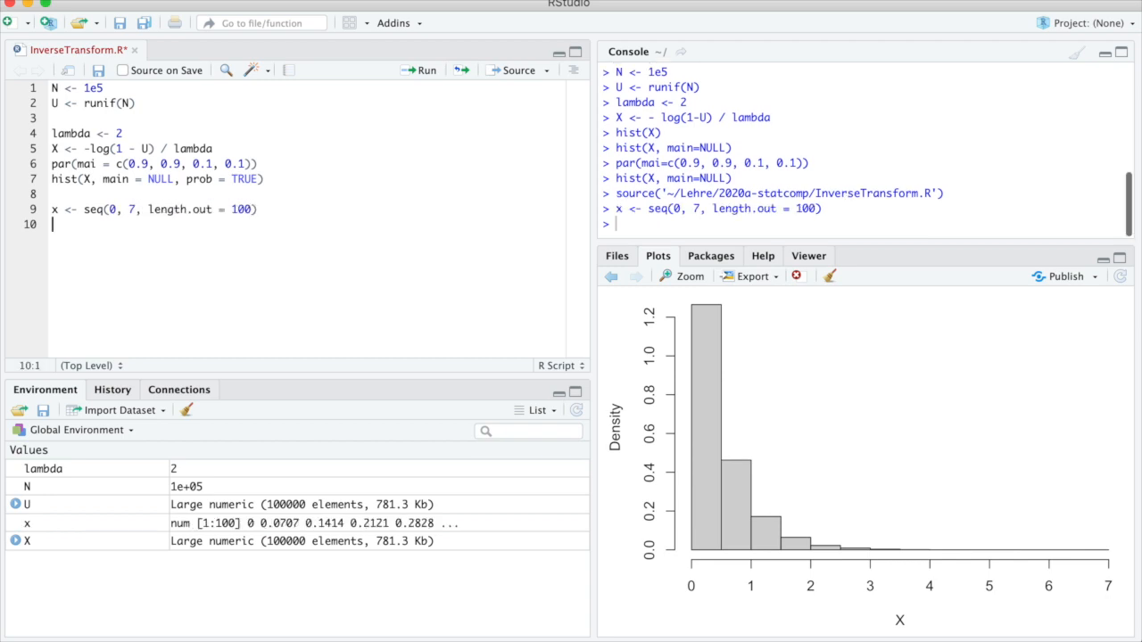
pyautogui.write('lines(x, ')
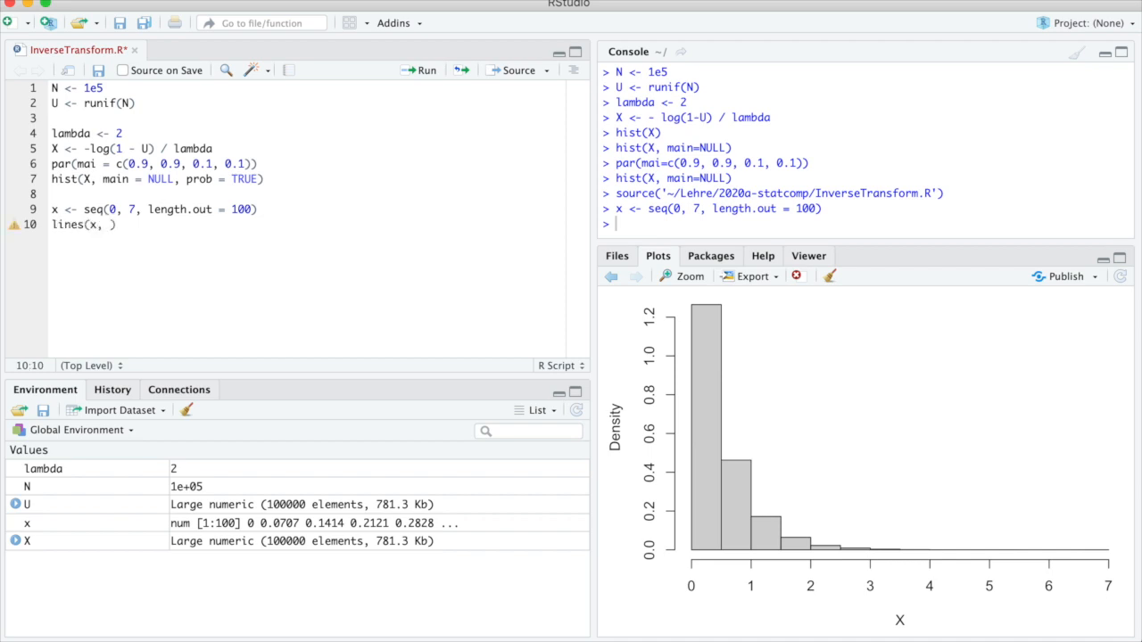
pyautogui.write('dex')
pyautogui.write('p(')
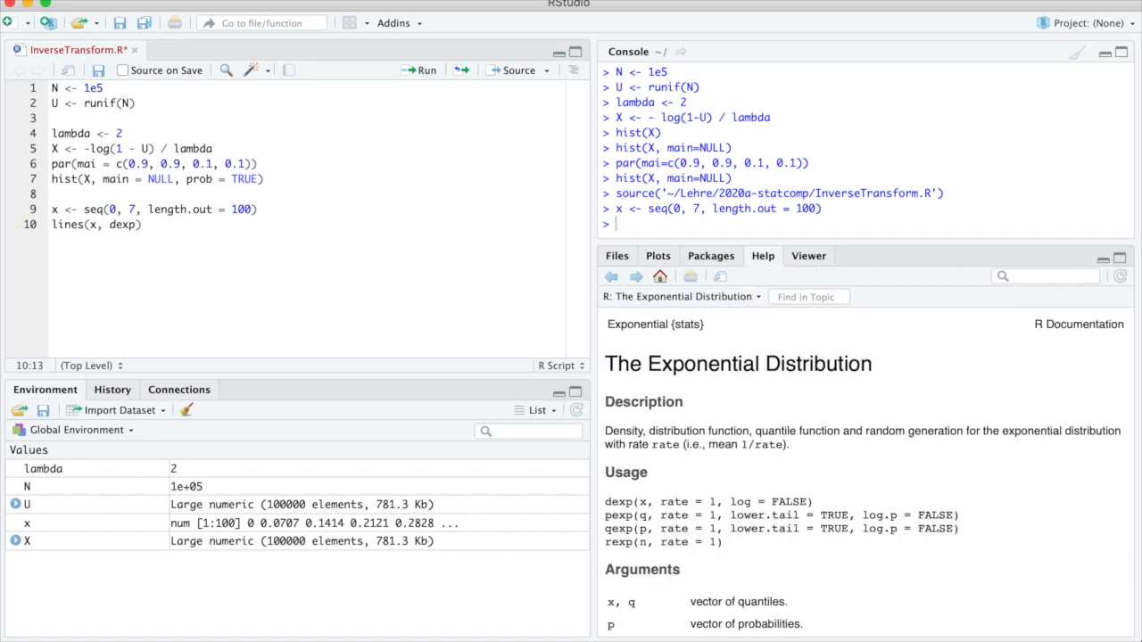
pyautogui.write('p(x, ')
pyautogui.write('lambda')
# Run lines(x, dexp(x, lambda)) to overlay the exponential density curve.
pyautogui.hotkey('ctrl', 'Return')
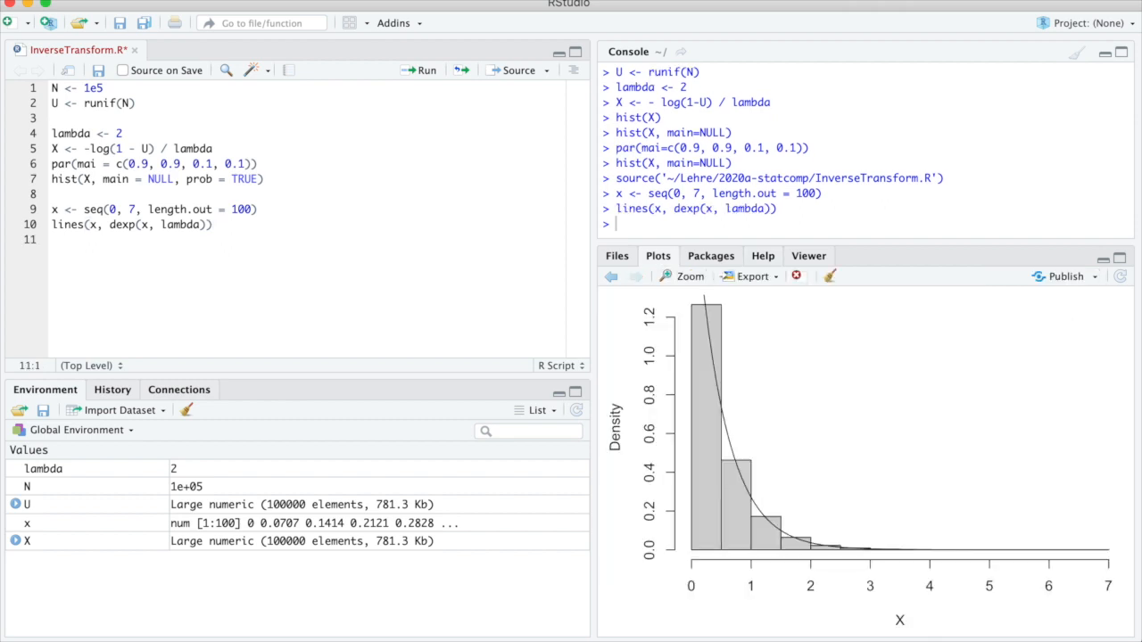
# Add breaks=50 to hist and col="red" to lines, rerunning to get a red curve over 50 bins.
pyautogui.press('Up')
pyautogui.press('Up')
pyautogui.press('Up')
pyautogui.press('End')
pyautogui.write(', ')
pyautogui.write('breaks=')
pyautogui.write('50')
pyautogui.hotkey('ctrl', 'shift', 'Return')
pyautogui.press('Down')
pyautogui.press('Down')
pyautogui.press('Down')
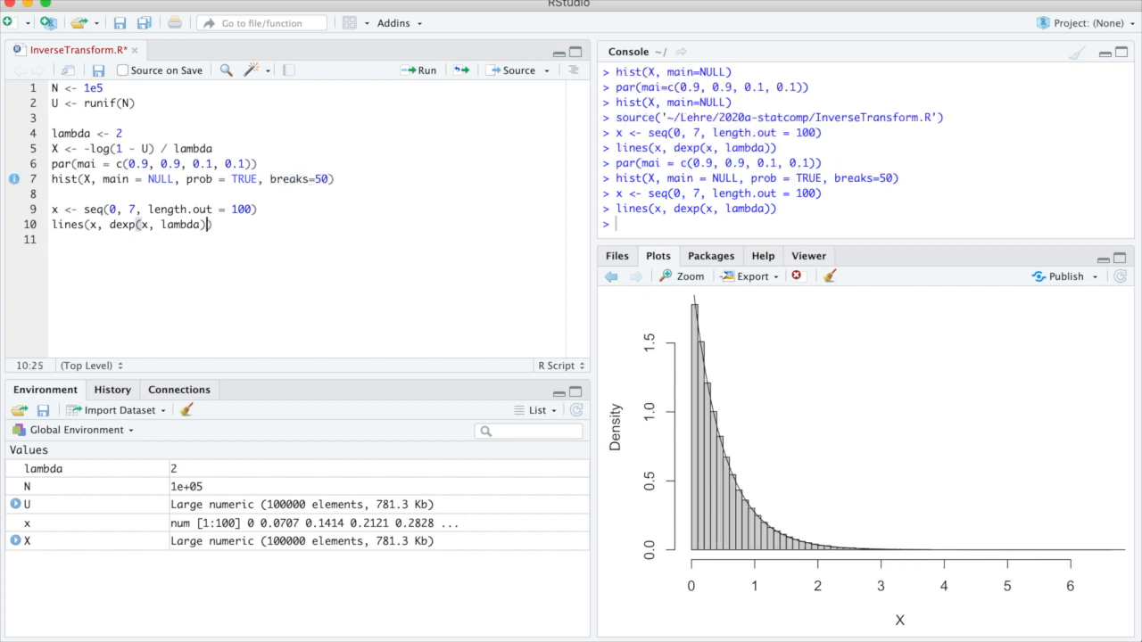
pyautogui.write(', col')
pyautogui.write('="red"')
pyautogui.hotkey('ctrl', 'Return')
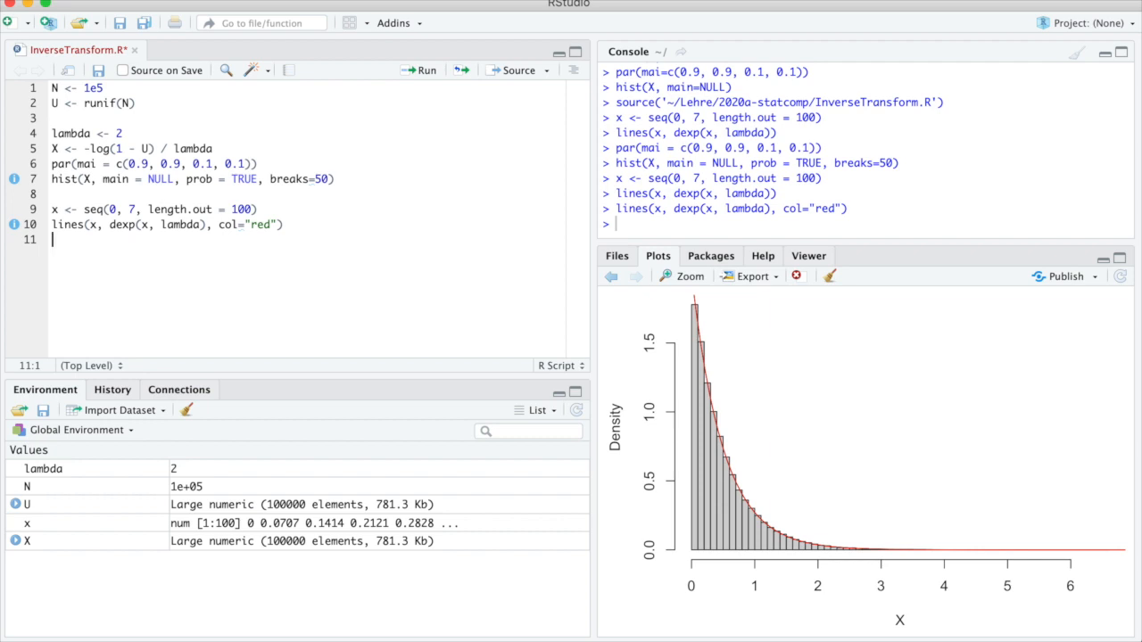
# Tidy spacing around = in the breaks and col arguments, then save and re-source the script.
pyautogui.click(311, 179)
pyautogui.press('Right')
pyautogui.press('Down')
pyautogui.press('Down')
pyautogui.press('Down')
pyautogui.press('End')
pyautogui.press('Left')
pyautogui.press('Left')
pyautogui.press('Left')
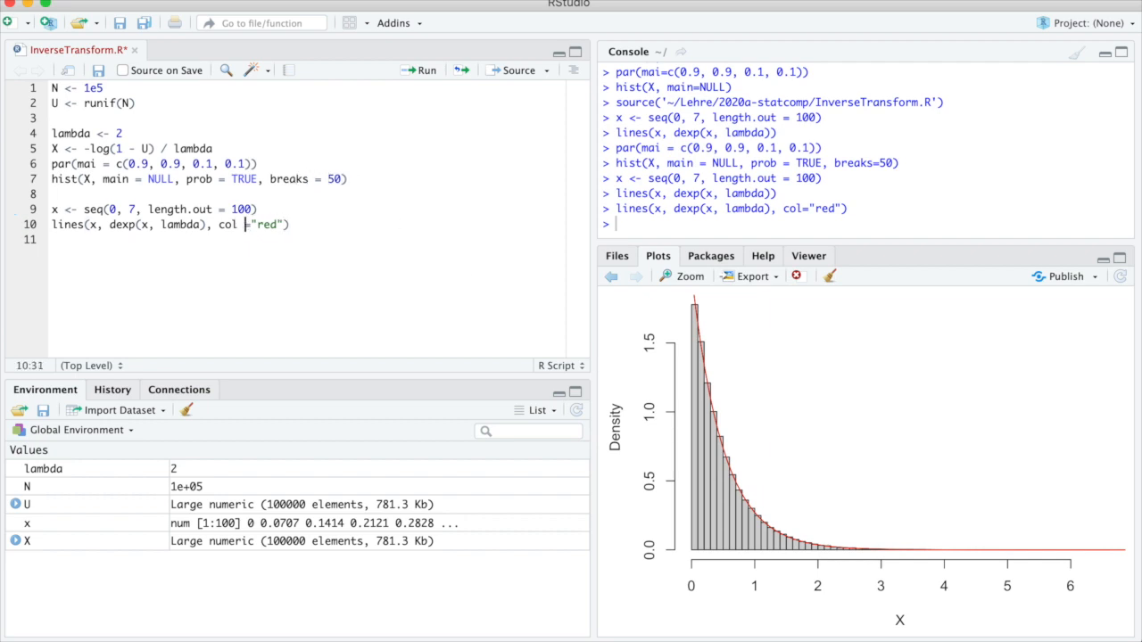
pyautogui.press('Right')
pyautogui.press('Down')
pyautogui.hotkey('ctrl', 'shift', 's')
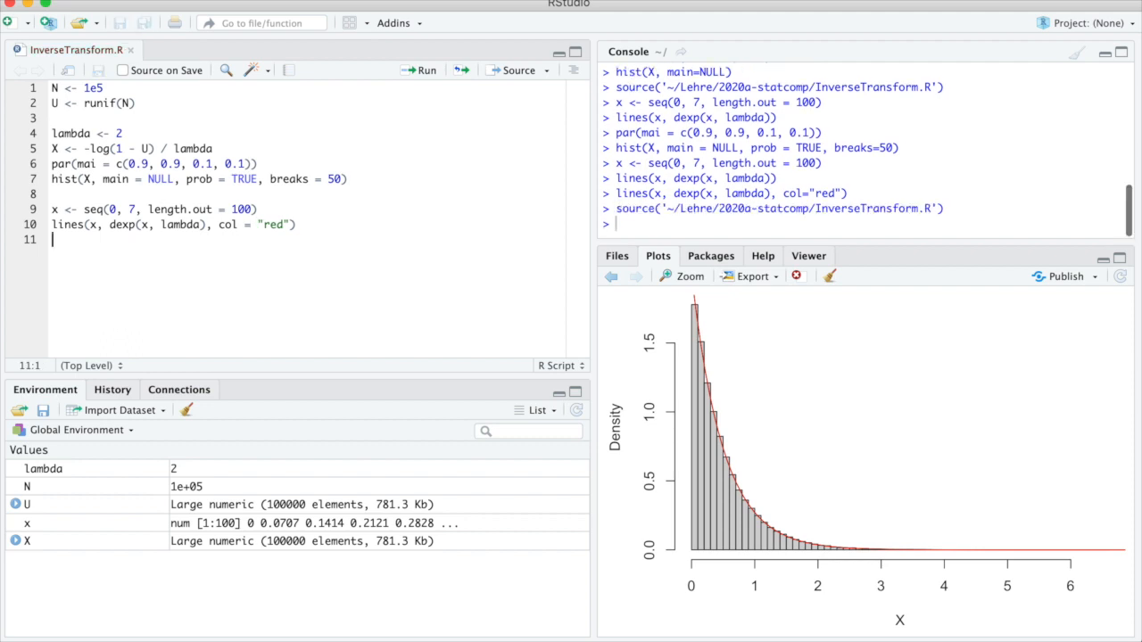
# Change lambda from 2 to 0.5 and re-source the script.
pyautogui.click(134, 134)
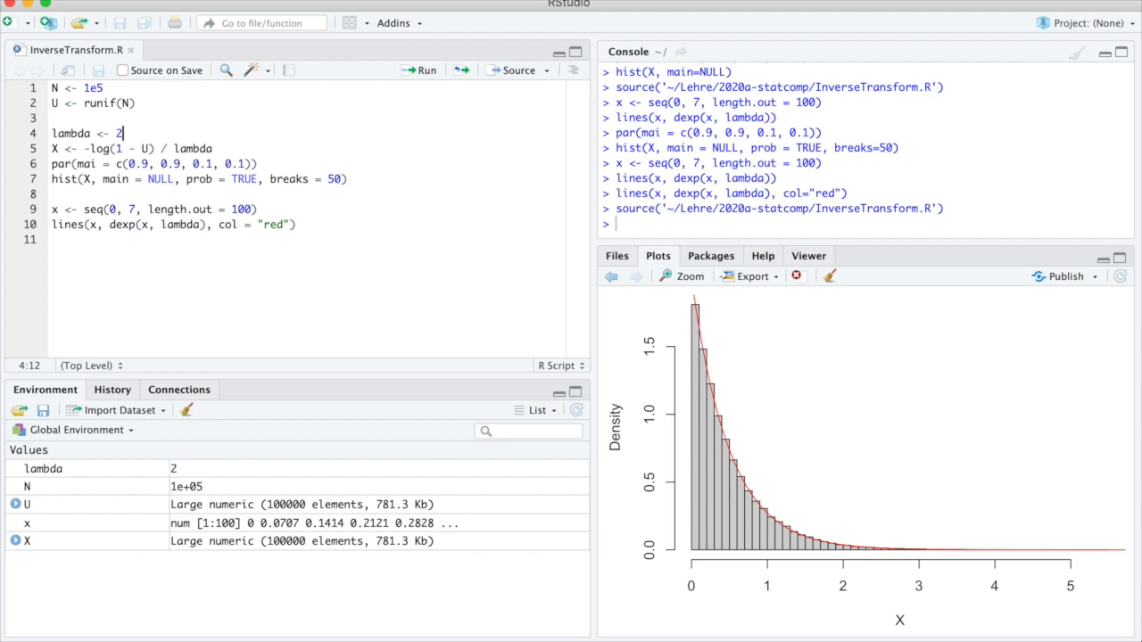
pyautogui.press('BackSpace')
pyautogui.write('0.5')
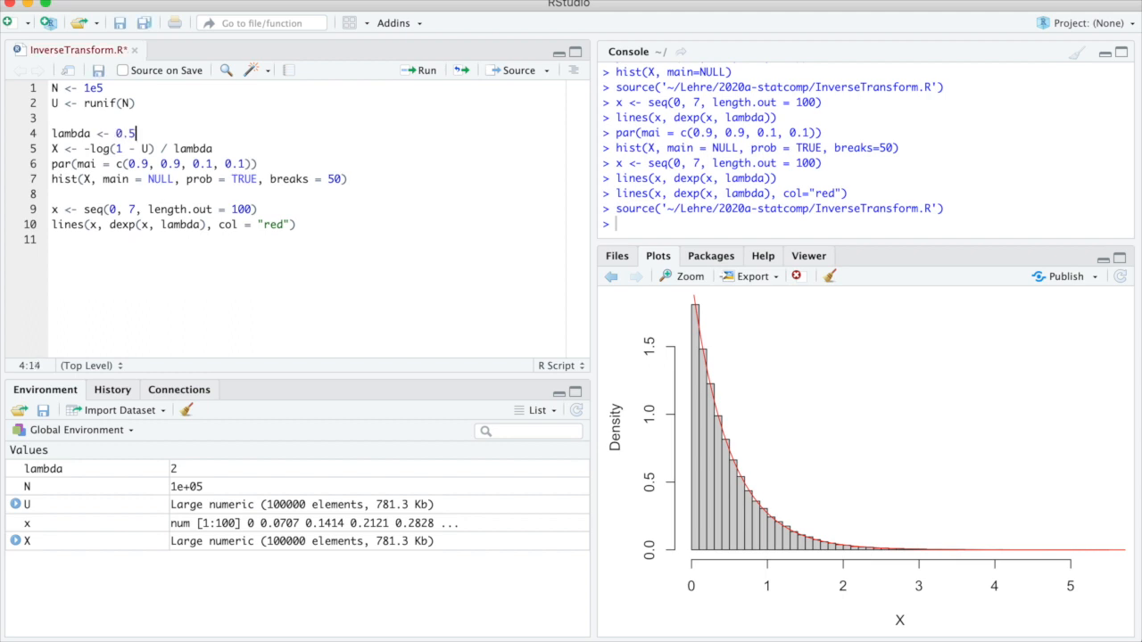
pyautogui.hotkey('ctrl', 'shift', 's')
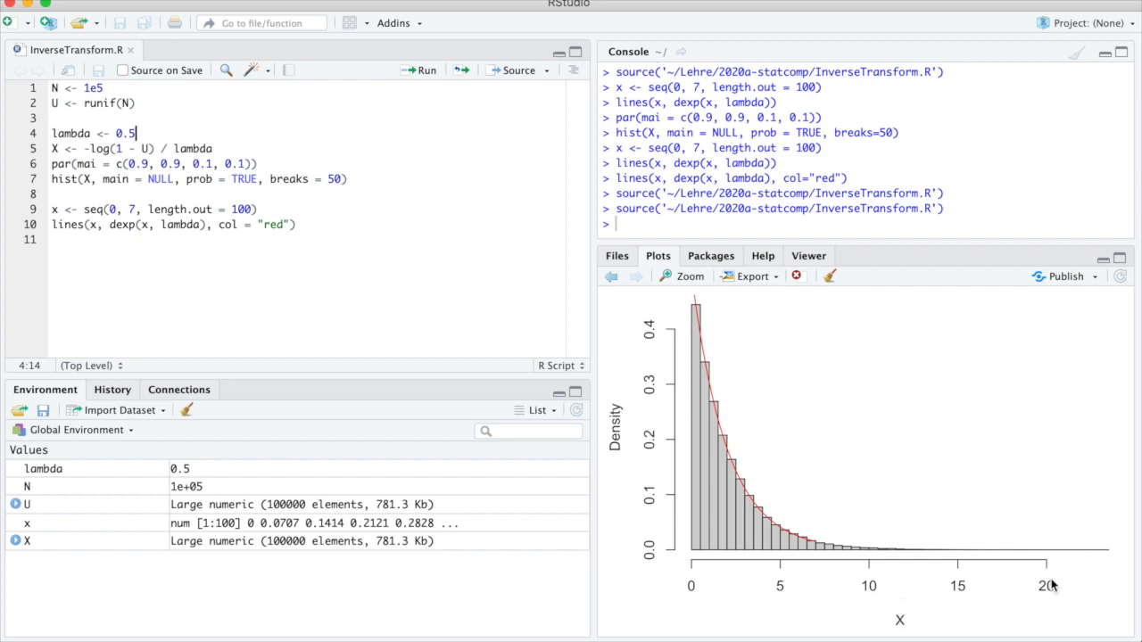
# Replace the seq upper bound 7 with max(X).
pyautogui.click(141, 209)
pyautogui.press('BackSpace')
pyautogui.write('max(X)')
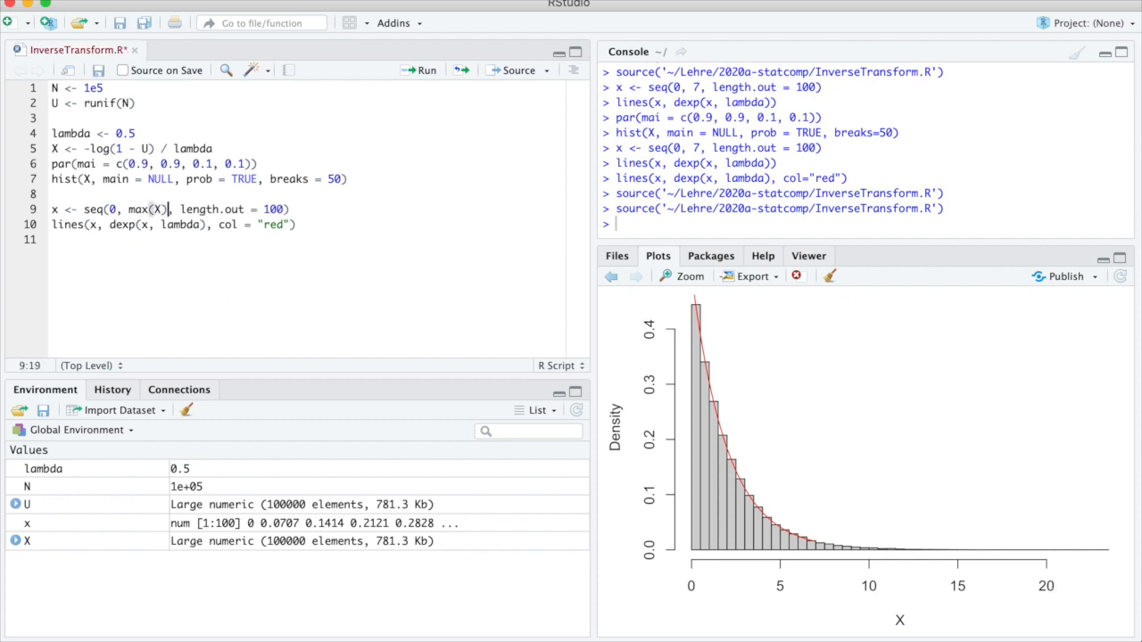